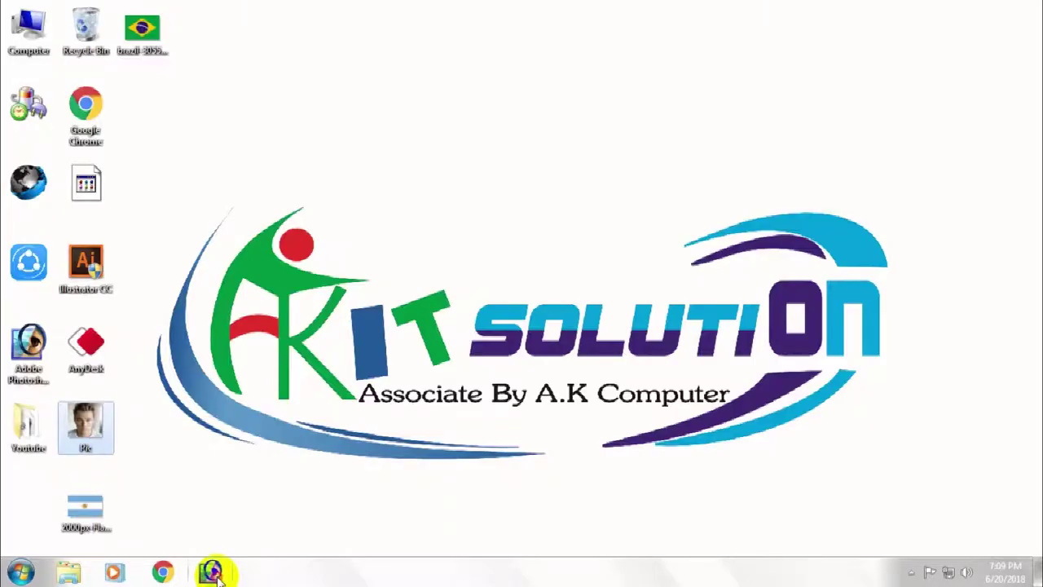
Switch from the YouTube channel page to an empty Photoshop 7.0 workspace.
click(214, 574)
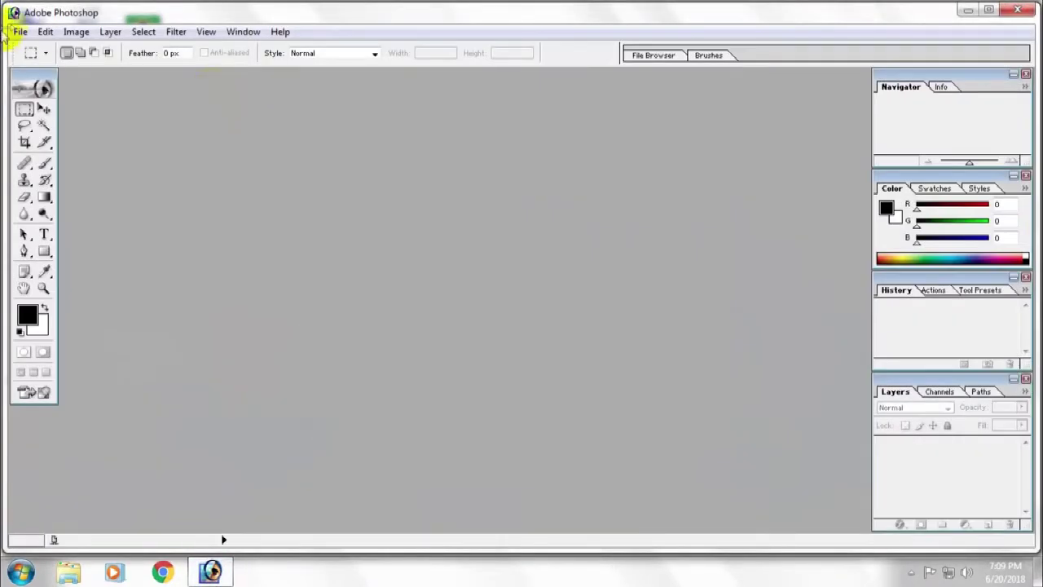
Open the Pic portrait from the Desktop and maximize its document window.
click(16, 31)
click(45, 65)
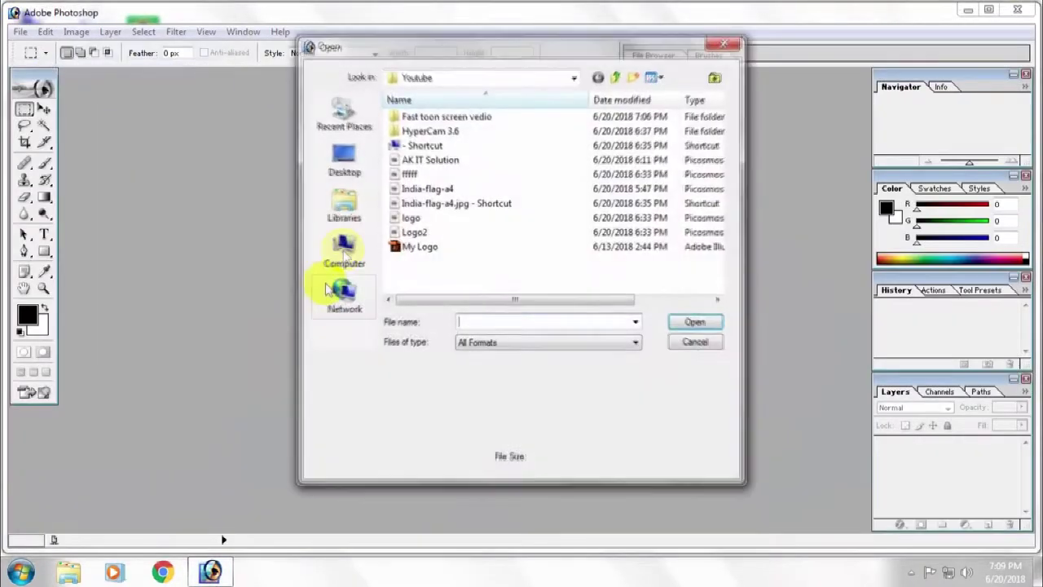
click(344, 171)
double_click(595, 235)
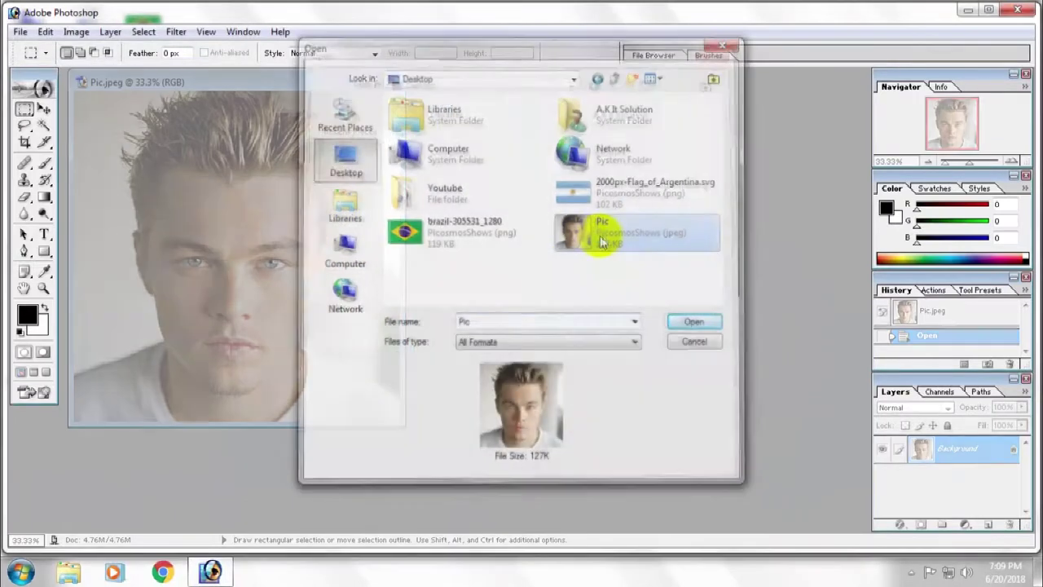
click(364, 82)
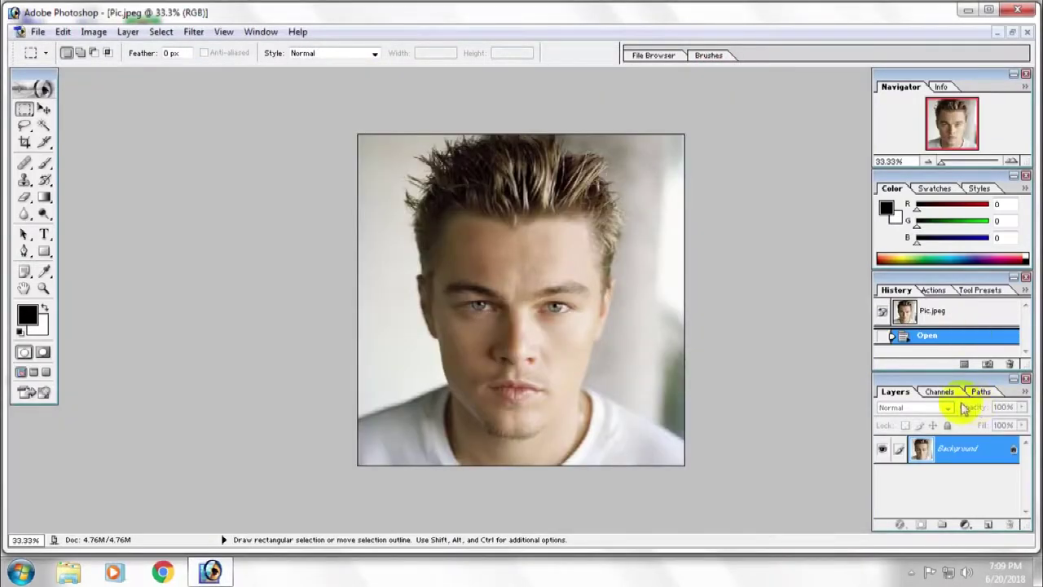
Convert the Background into Layer 0 and duplicate it as Layer 0 copy.
double_click(961, 450)
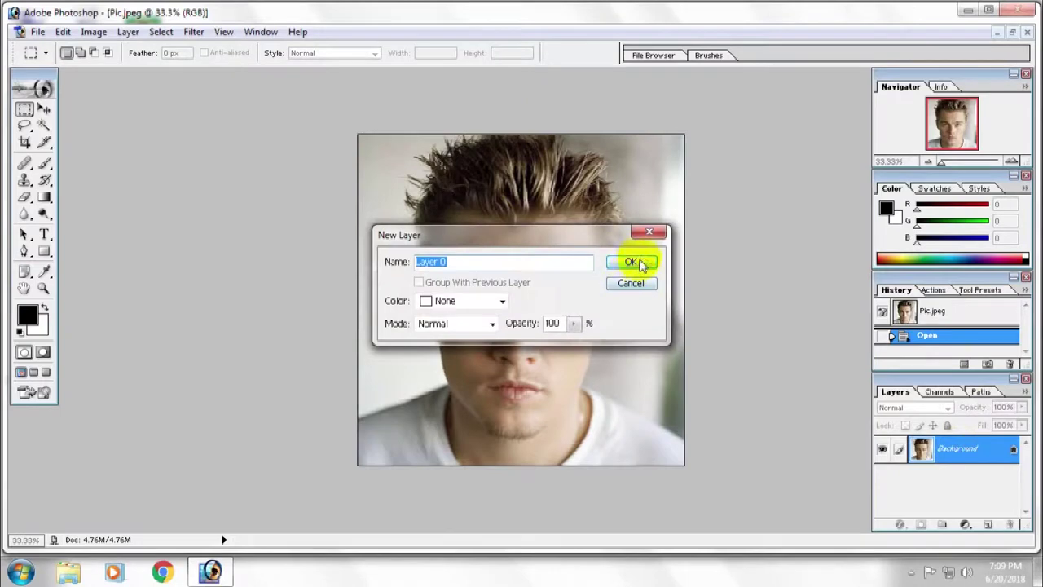
click(639, 259)
right_click(960, 450)
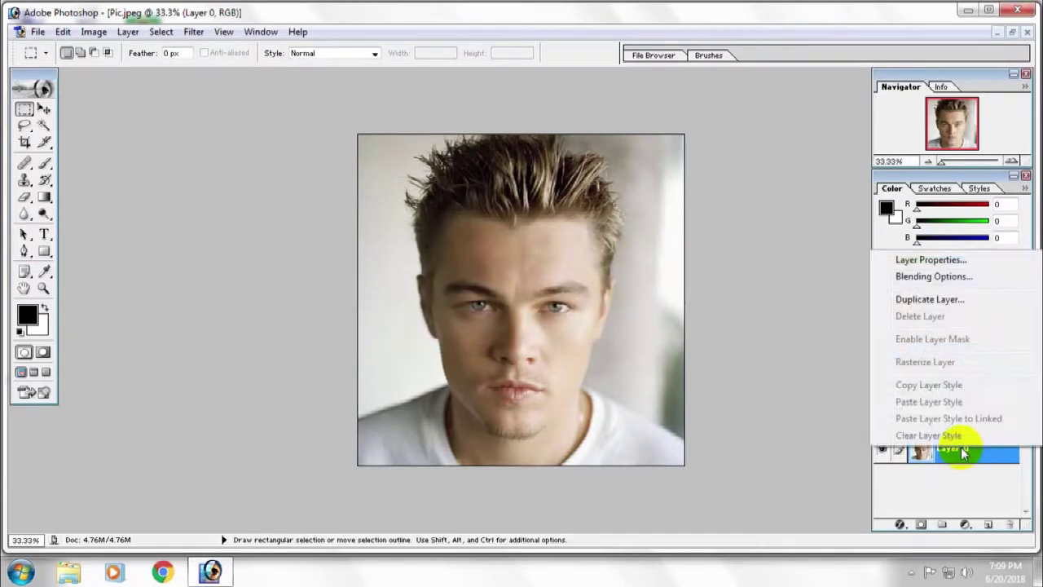
click(955, 299)
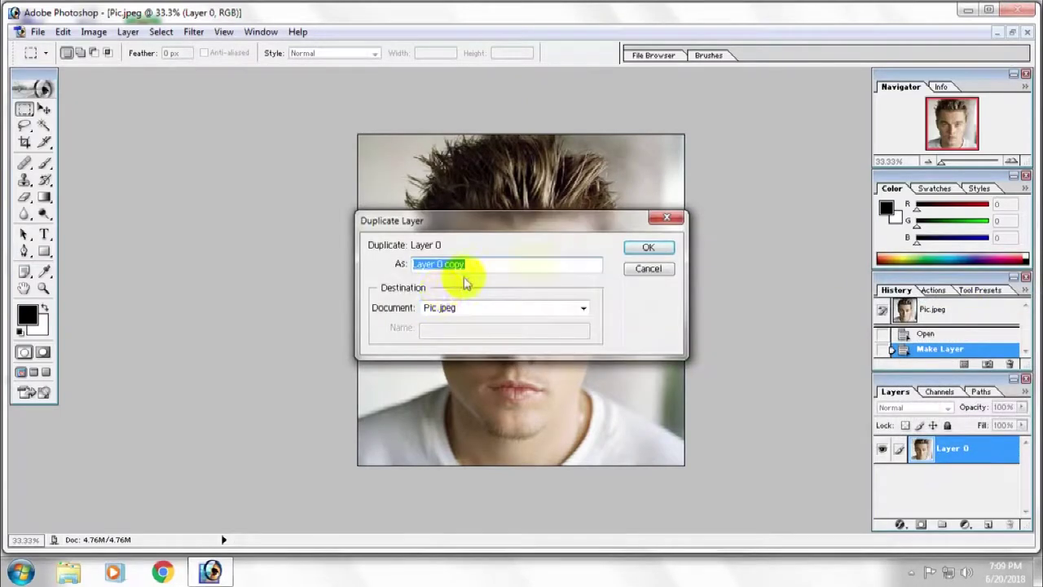
click(648, 250)
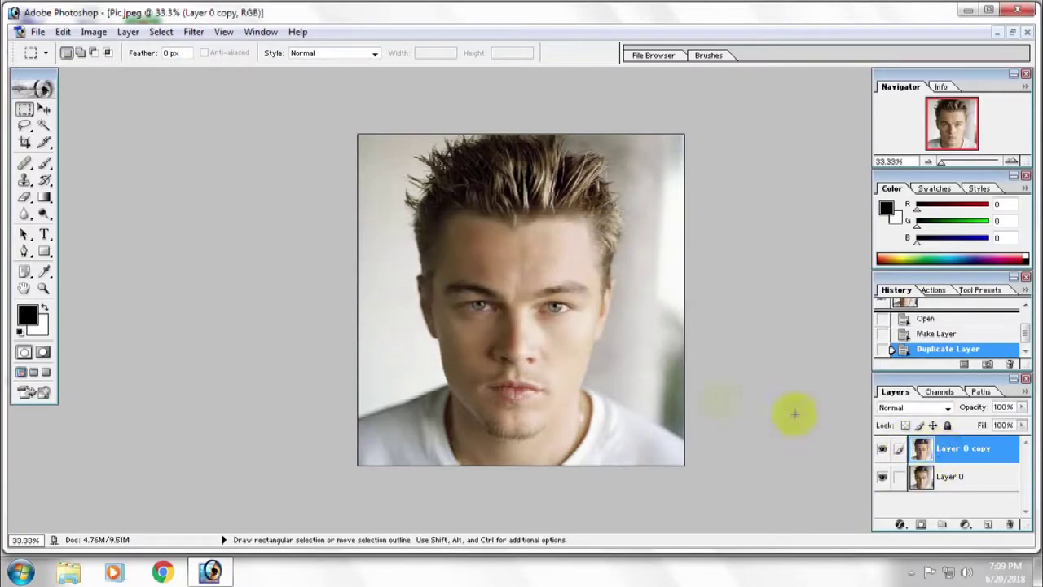
Desaturate Layer 0 copy to black and white with Saturation at -100.
key(ctrl+u)
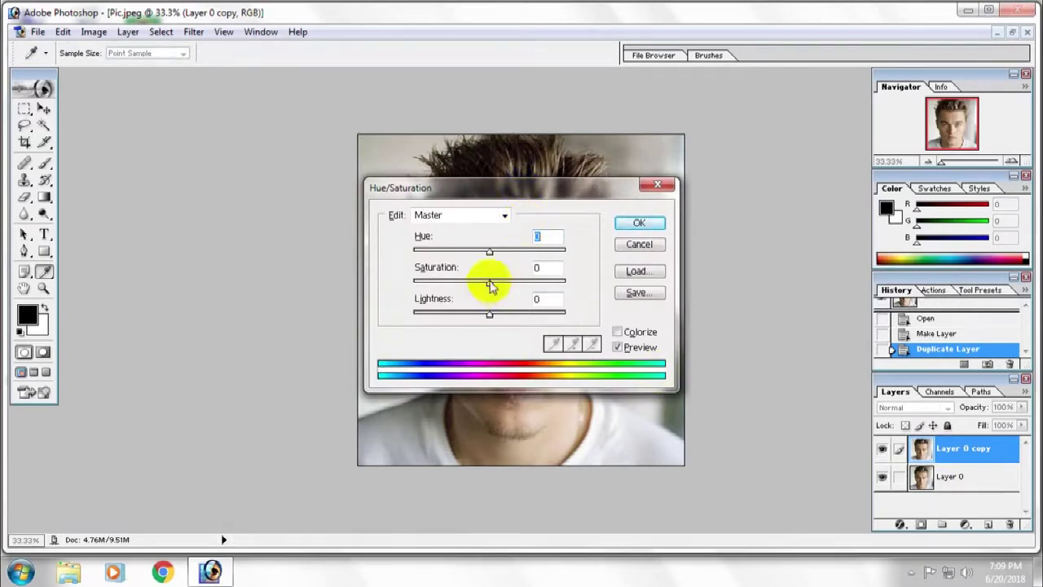
drag(489, 286, 373, 289)
click(642, 222)
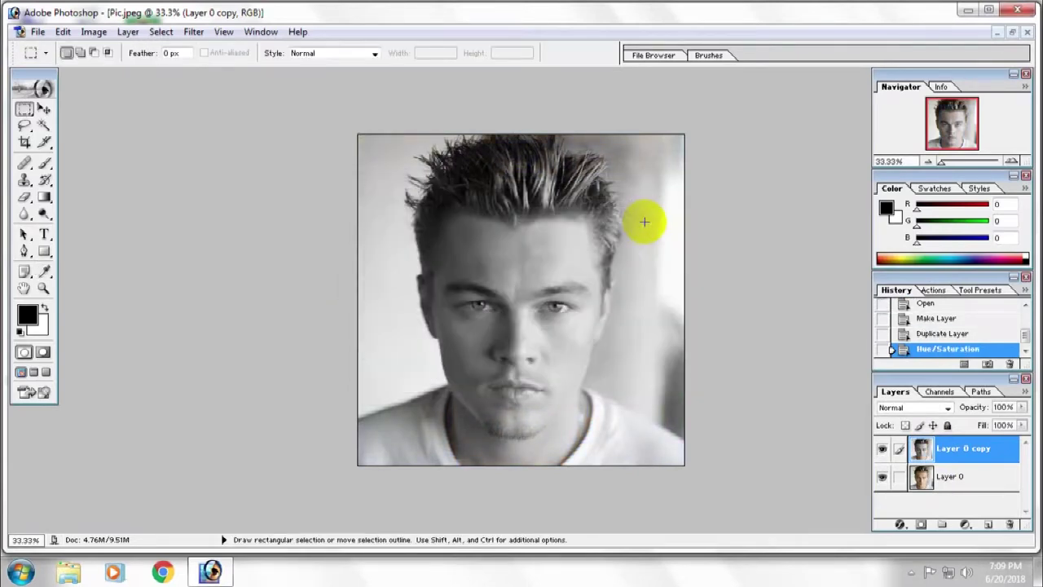
Give Layer 0 copy a slight Gaussian blur and move it beneath Layer 0.
click(193, 31)
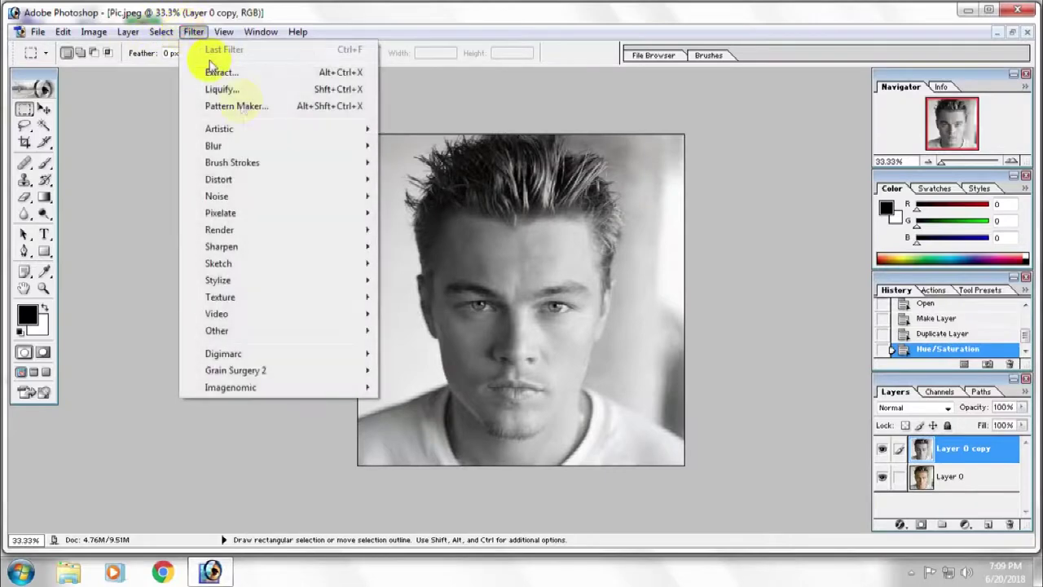
mouse_move(217, 196)
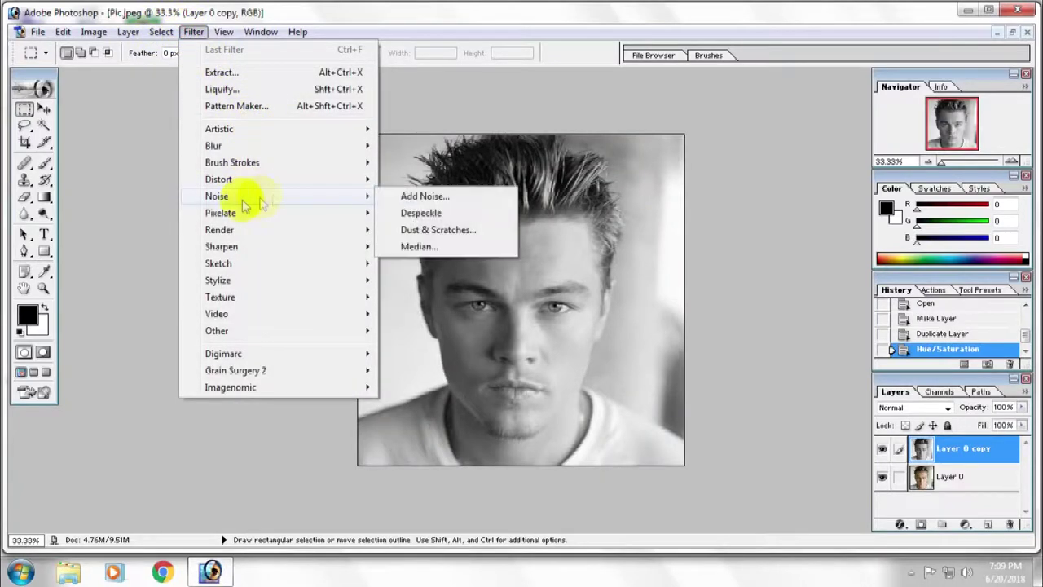
mouse_move(213, 145)
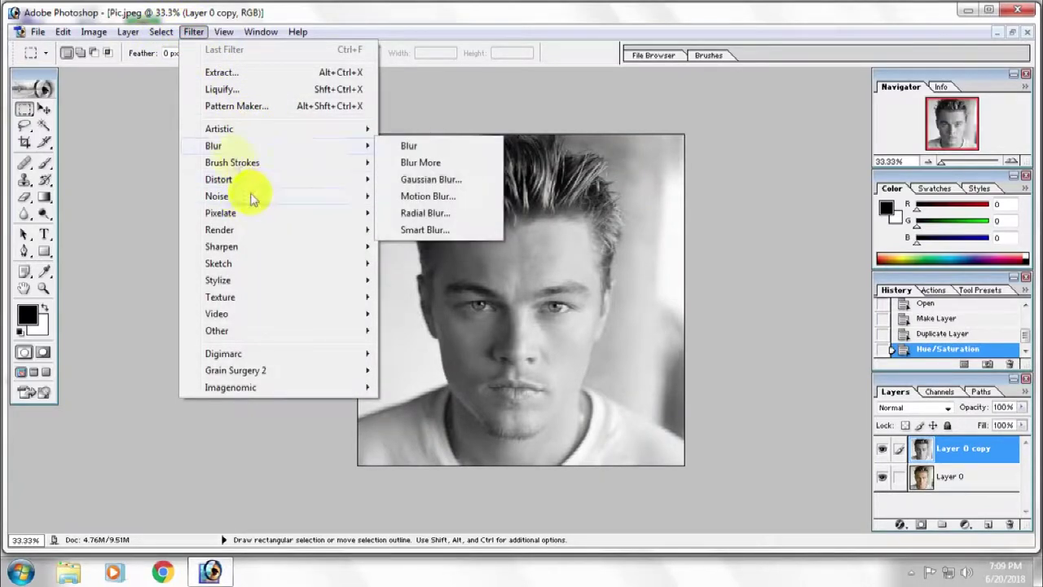
click(442, 180)
drag(530, 224, 528, 183)
click(461, 385)
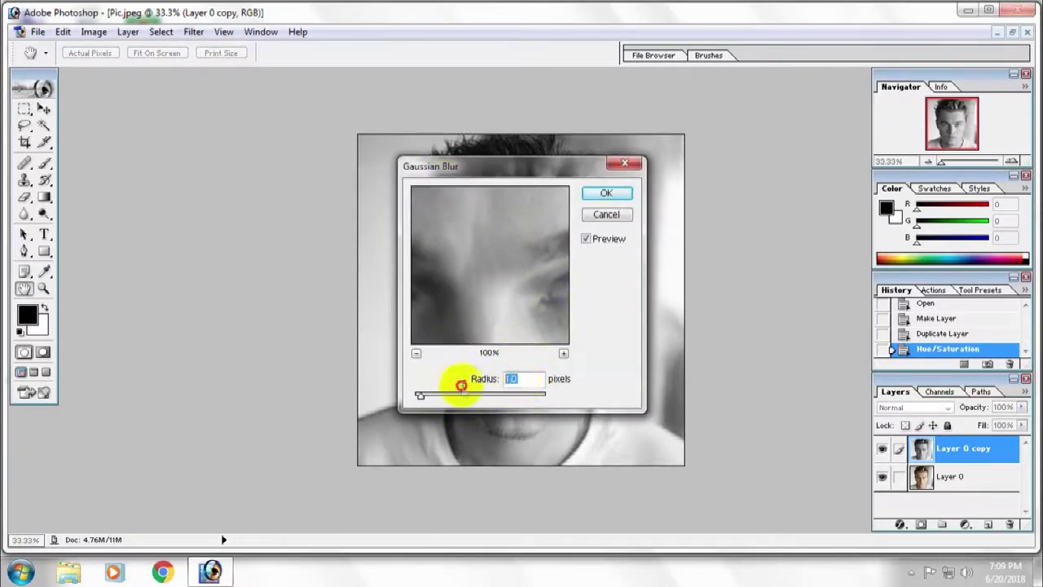
key(Return)
key(m)
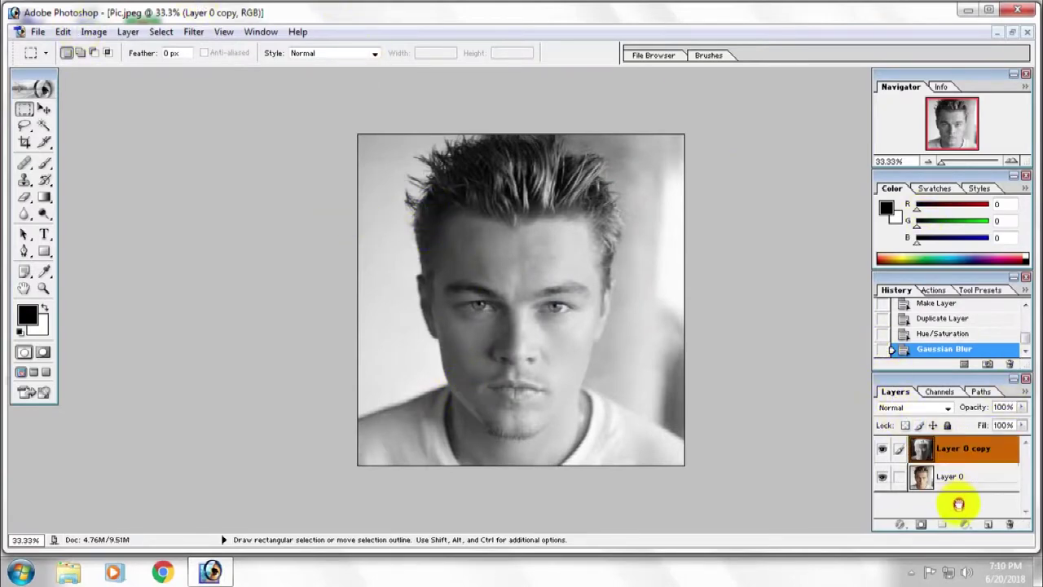
drag(948, 454, 954, 497)
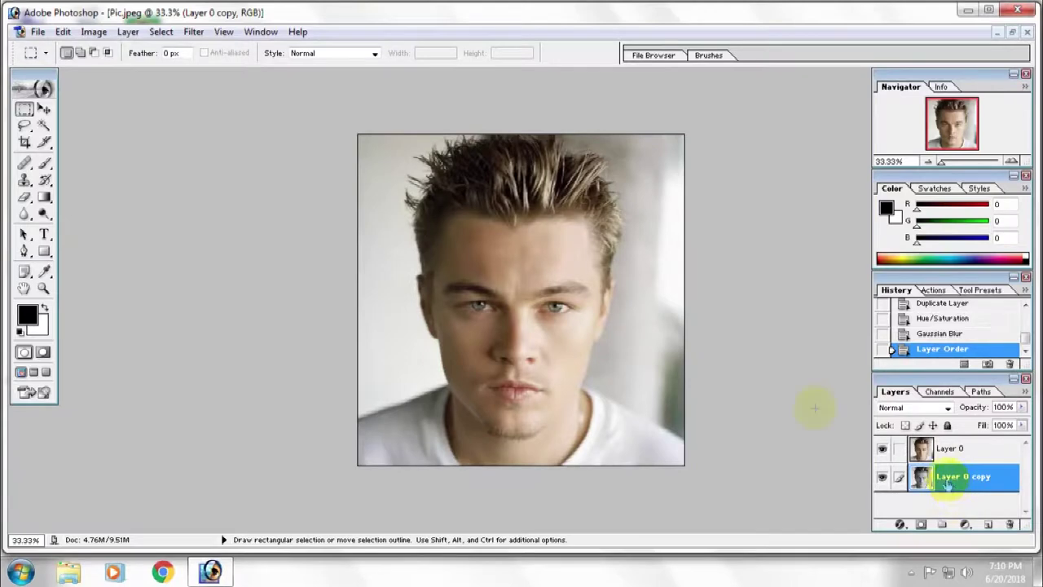
Save the document on the Desktop as Pic Update in Photoshop format, then reselect Layer 0.
key(ctrl)
key(ctrl+shift+s)
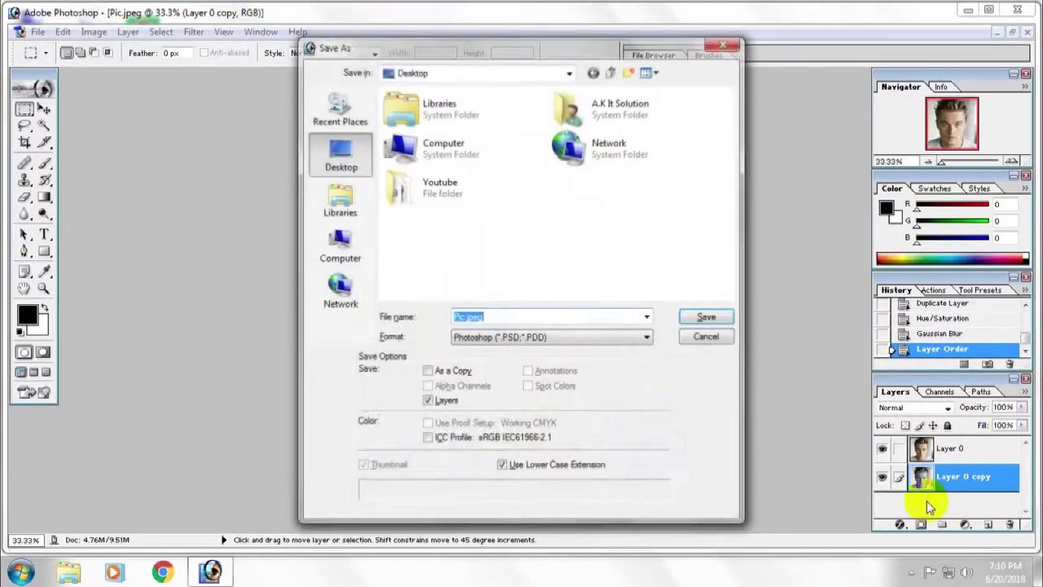
click(333, 145)
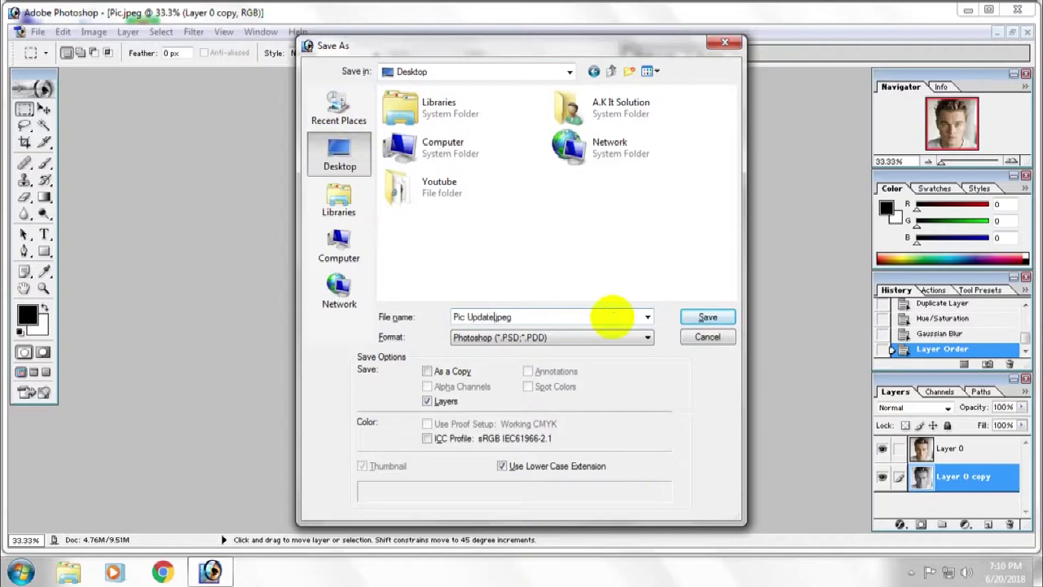
key(Return)
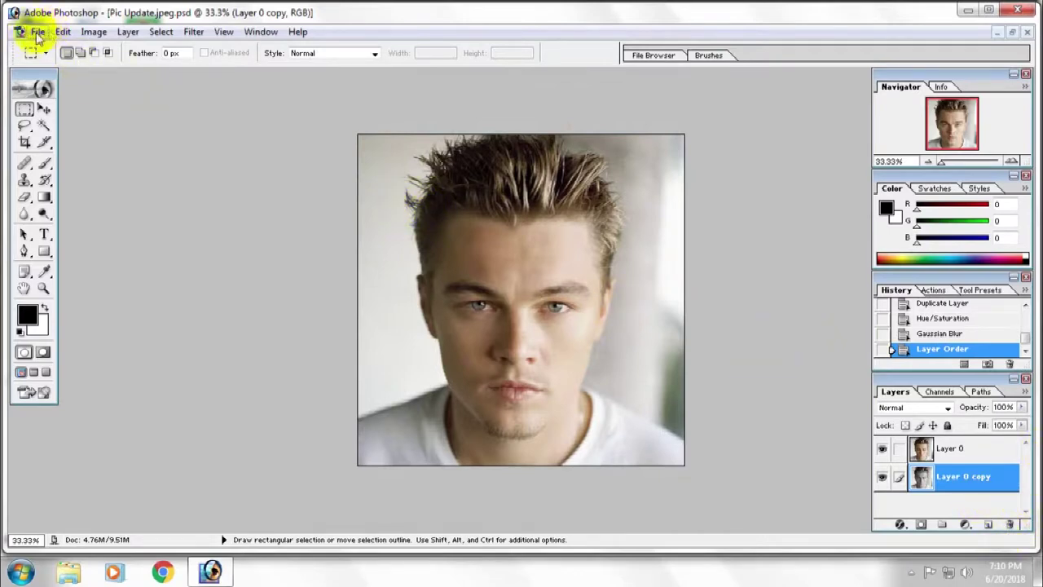
click(956, 448)
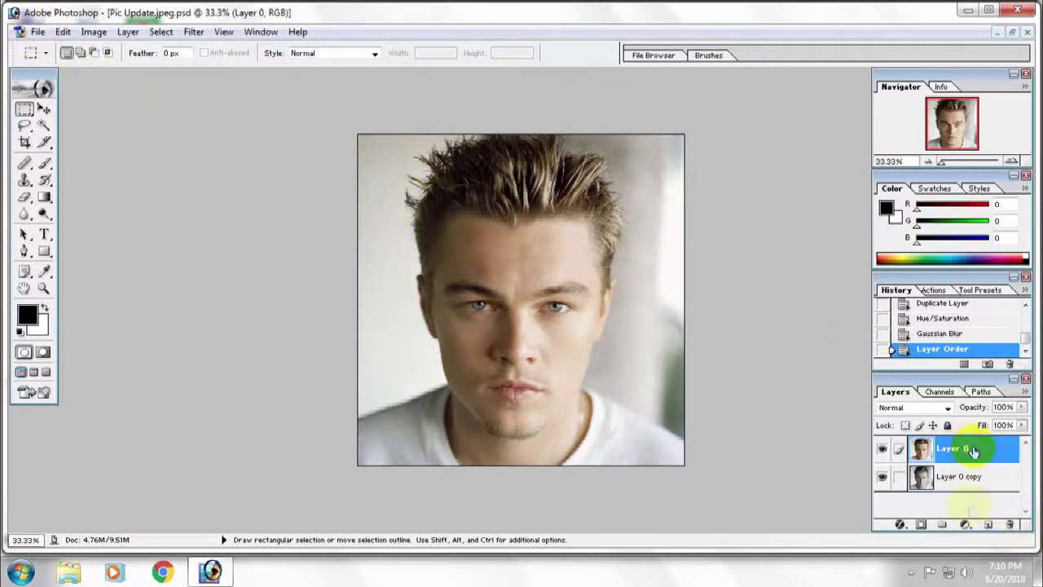
Add a layer mask to Layer 0, zoom into the face, and begin brushing the forehead.
click(922, 526)
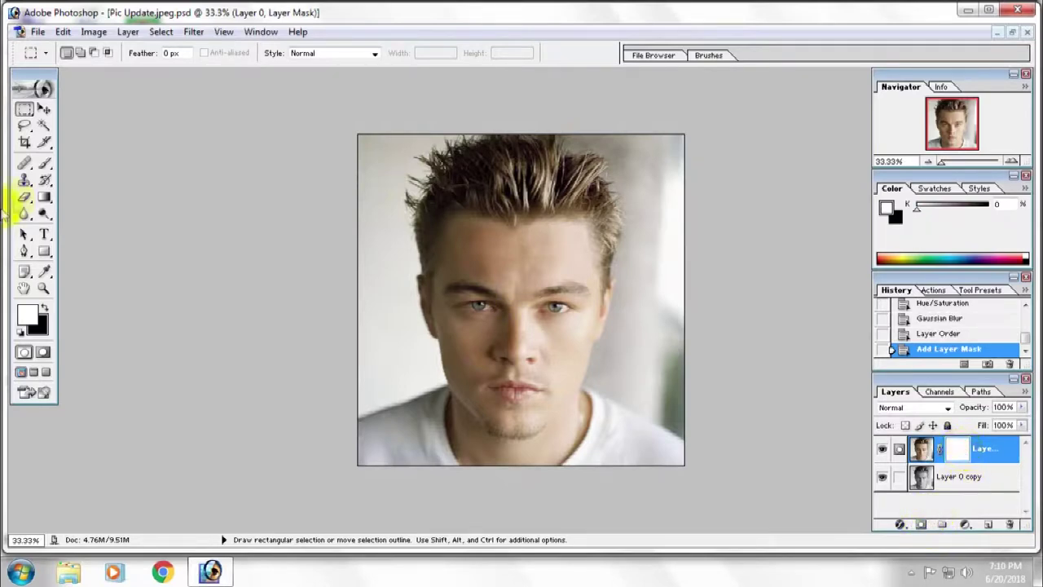
click(45, 166)
click(82, 164)
key(ctrl+plus)
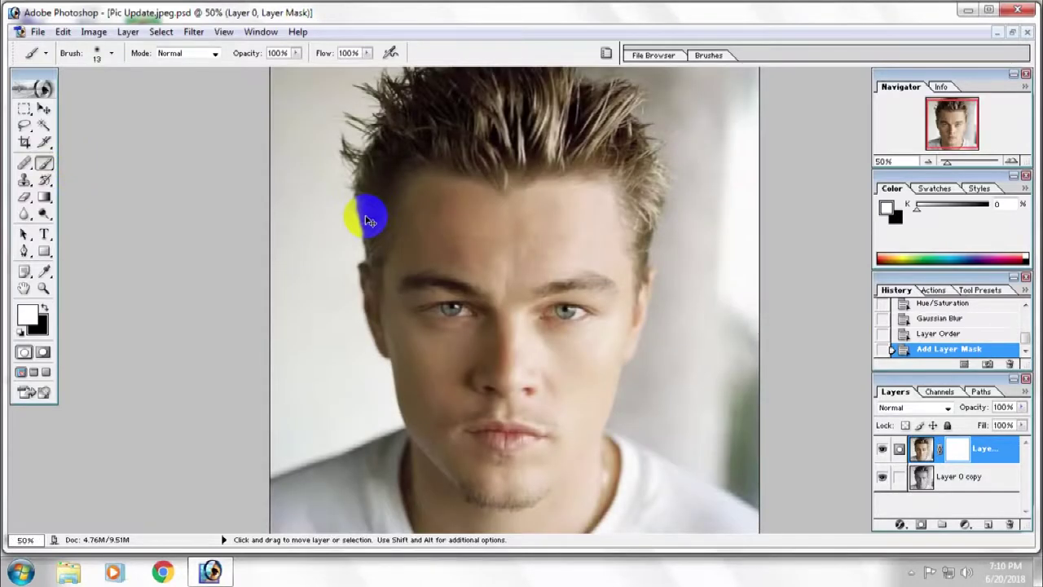
key(ctrl+plus)
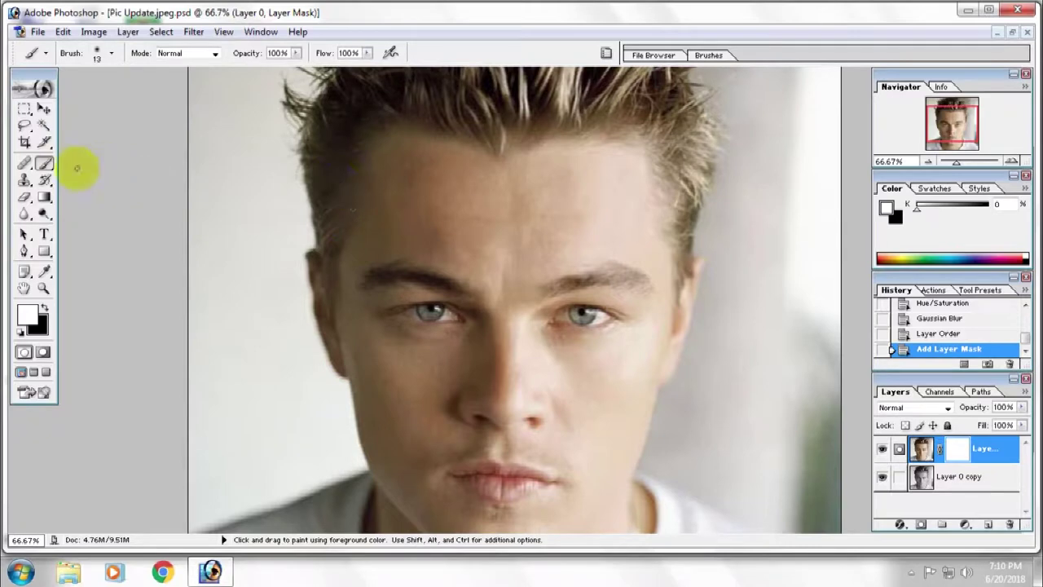
key(bracketright)
key(bracketright)
key(bracketright)
key(bracketright)
key(bracketright)
key(bracketright)
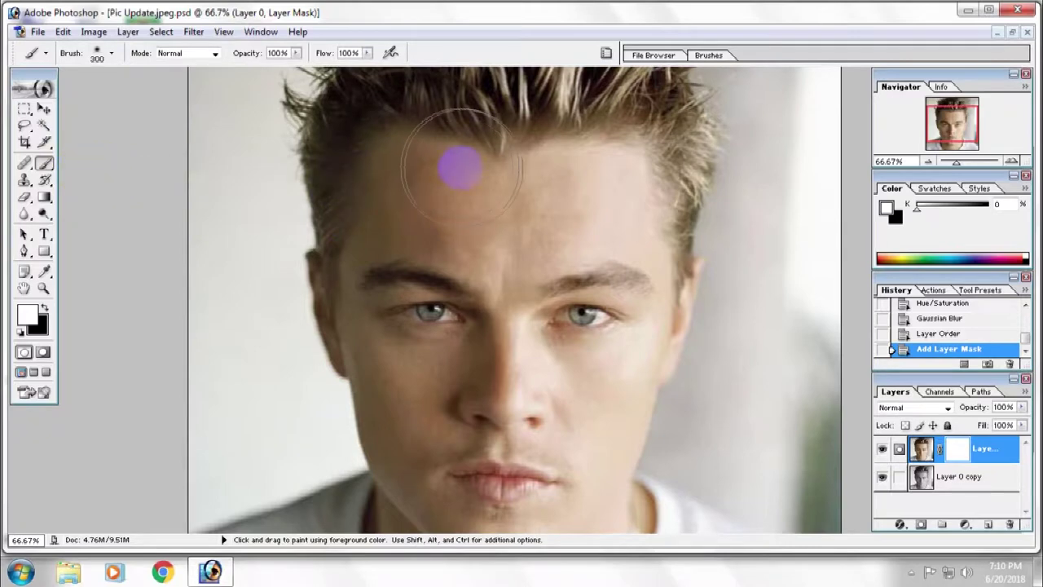
key(bracketleft)
key(bracketleft)
key(bracketleft)
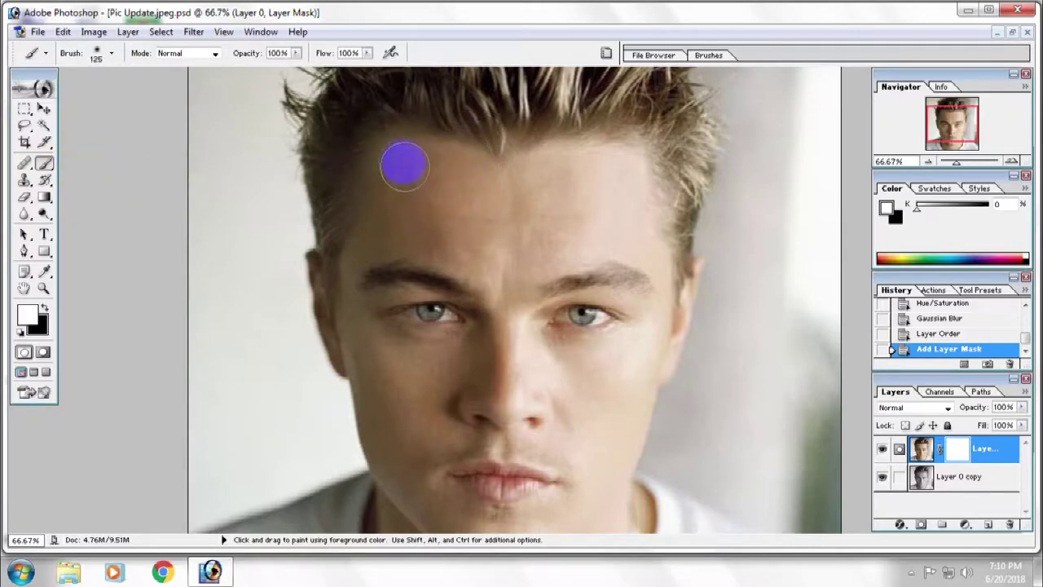
drag(398, 155, 426, 154)
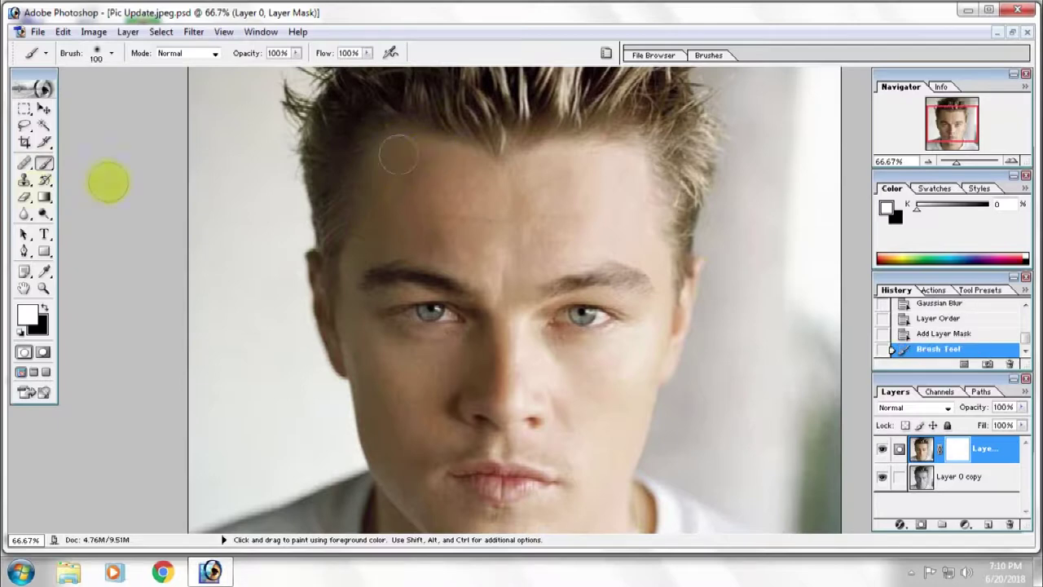
Paint black on Layer 0's mask over forehead, brows, temples, left cheek and nose.
key(d)
drag(379, 149, 454, 160)
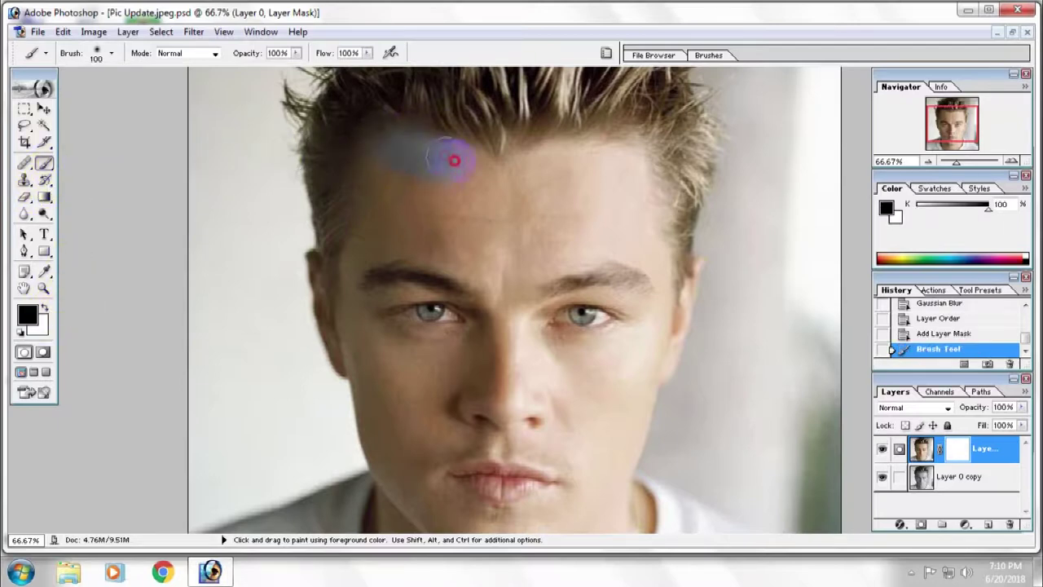
mouse_move(550, 163)
mouse_down()
mouse_move(620, 163)
mouse_move(636, 233)
mouse_move(535, 216)
mouse_up()
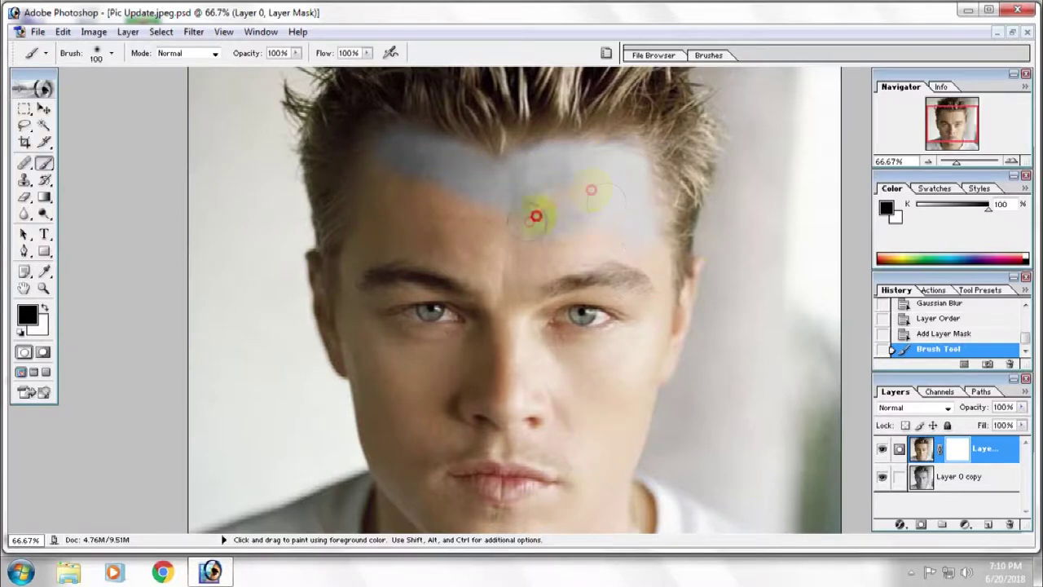
mouse_move(375, 215)
mouse_down()
mouse_move(380, 171)
mouse_move(473, 241)
mouse_up()
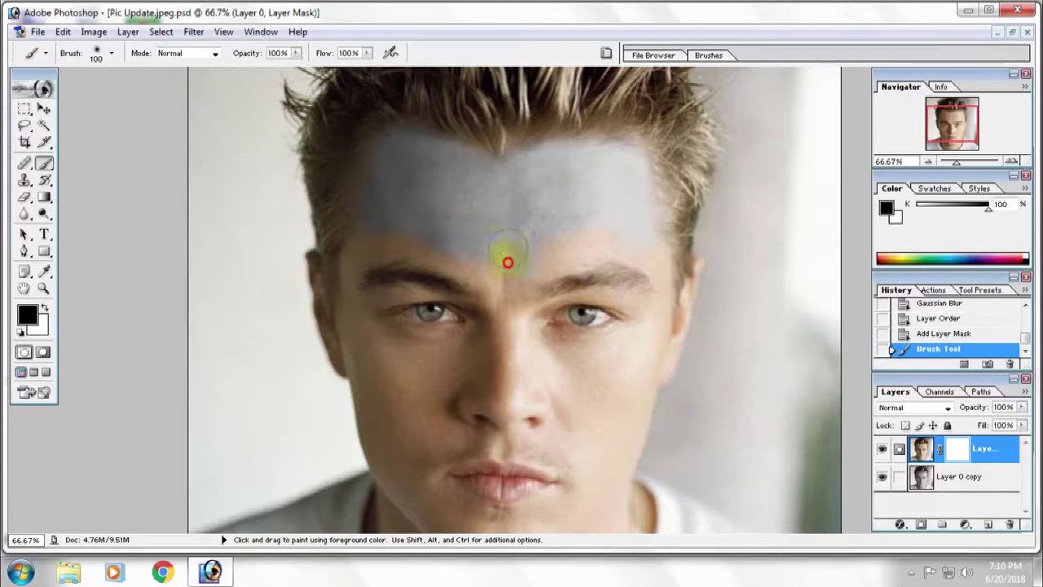
mouse_move(507, 291)
mouse_down()
mouse_move(552, 245)
mouse_move(540, 244)
mouse_move(601, 236)
mouse_move(635, 248)
mouse_move(577, 233)
mouse_up()
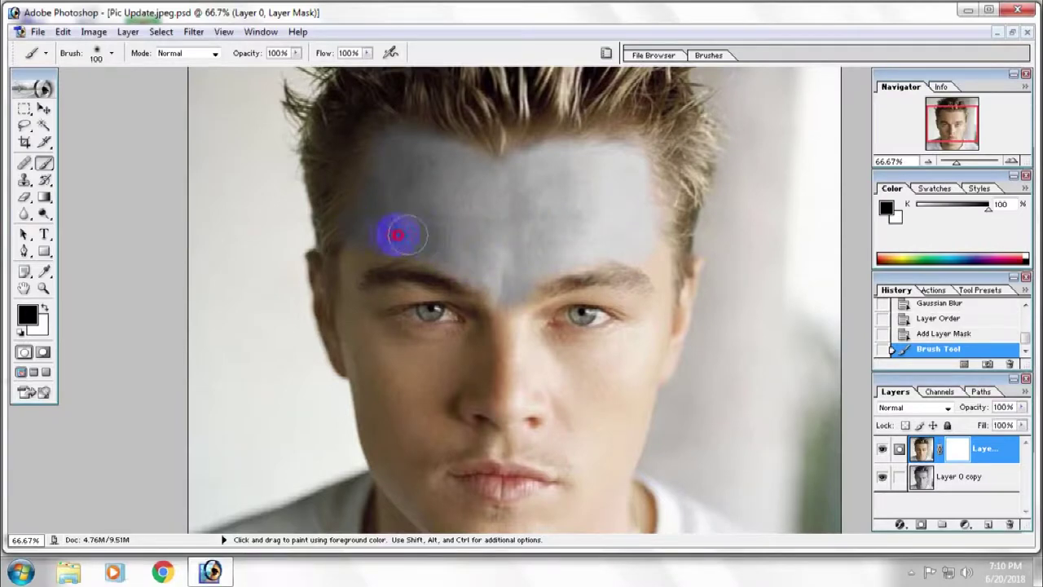
mouse_move(368, 241)
mouse_down()
mouse_move(349, 252)
mouse_move(367, 214)
mouse_move(349, 300)
mouse_move(369, 391)
mouse_up()
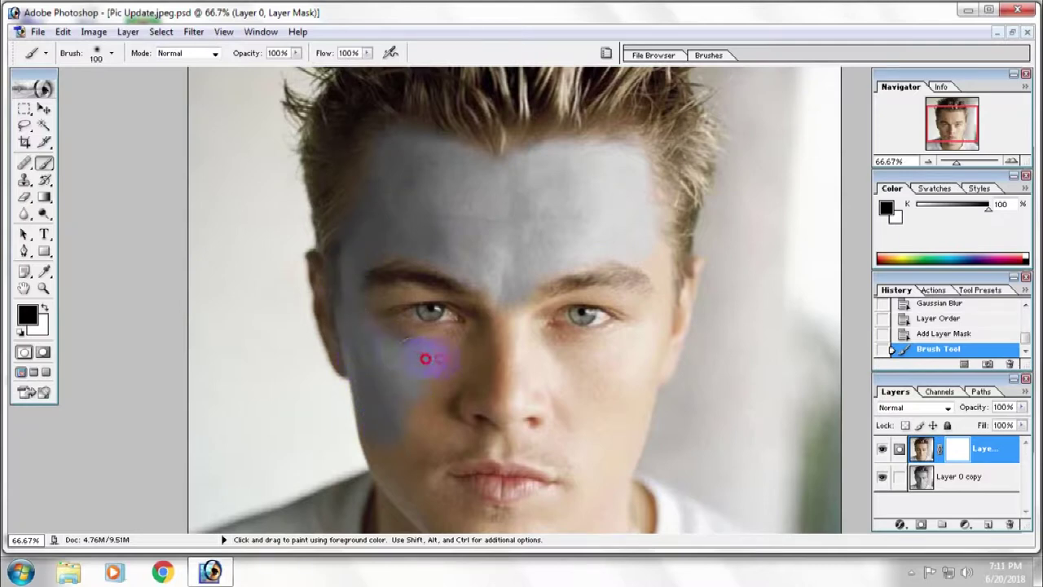
mouse_move(457, 355)
mouse_down()
mouse_move(493, 310)
mouse_move(533, 378)
mouse_move(486, 389)
mouse_move(489, 375)
mouse_move(439, 432)
mouse_up()
mouse_move(512, 406)
mouse_down()
mouse_move(530, 436)
mouse_move(562, 443)
mouse_move(522, 323)
mouse_move(543, 273)
mouse_move(630, 268)
mouse_move(650, 298)
mouse_move(571, 272)
mouse_move(528, 294)
mouse_move(529, 282)
mouse_move(565, 363)
mouse_move(531, 350)
mouse_move(620, 355)
mouse_move(636, 334)
mouse_move(540, 391)
mouse_move(442, 352)
mouse_up()
mouse_move(362, 335)
mouse_down()
mouse_move(362, 291)
mouse_move(473, 278)
mouse_move(379, 258)
mouse_up()
Brush the mask over the left cheek, chin, under the nose and right face edge.
drag(381, 383, 598, 407)
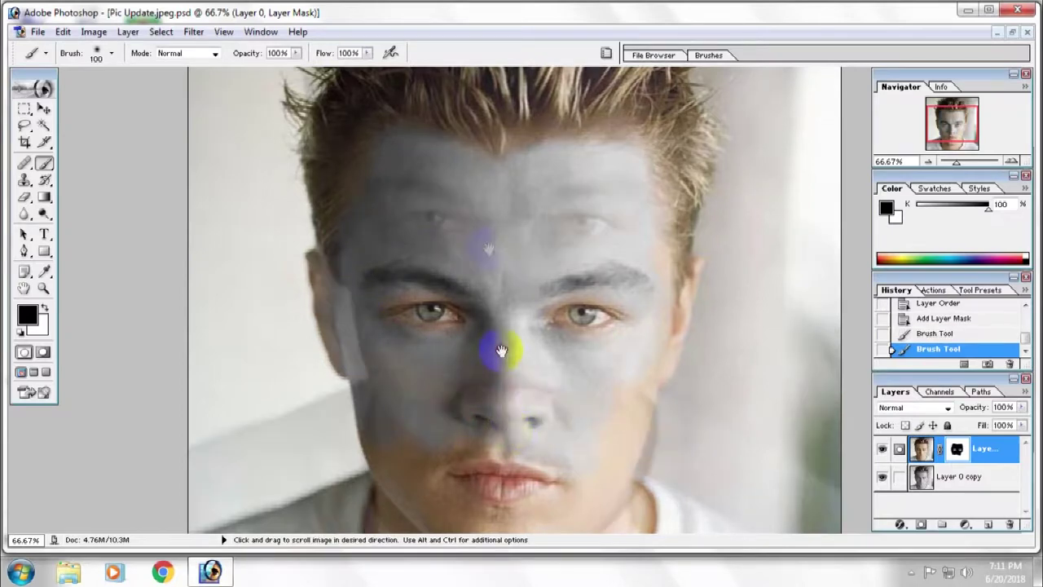
drag(501, 350, 501, 250)
drag(400, 384, 371, 320)
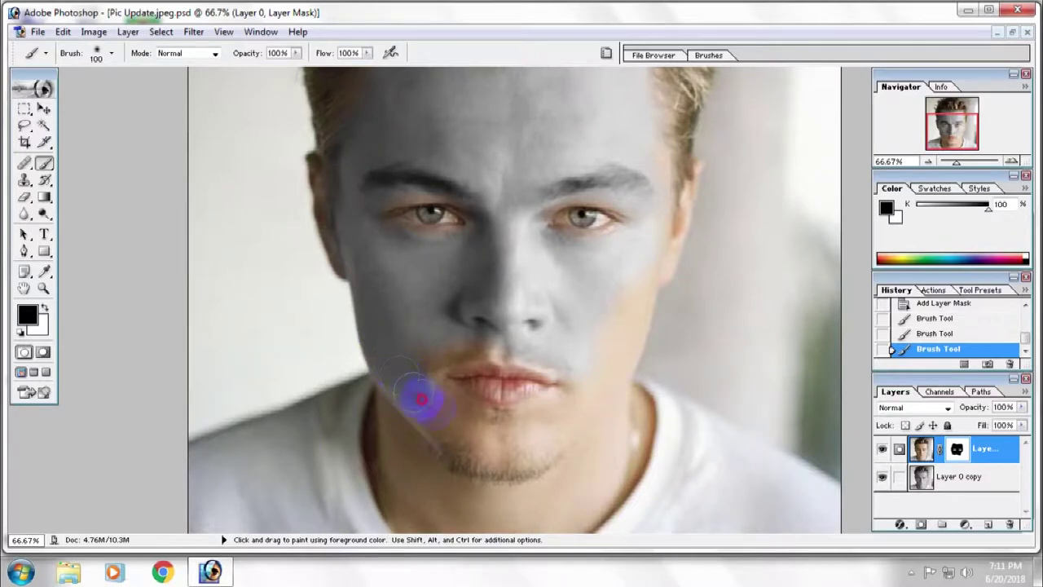
mouse_move(493, 456)
mouse_down()
mouse_move(564, 412)
mouse_move(620, 303)
mouse_move(594, 389)
mouse_move(639, 288)
mouse_move(615, 285)
mouse_move(590, 352)
mouse_move(446, 347)
mouse_up()
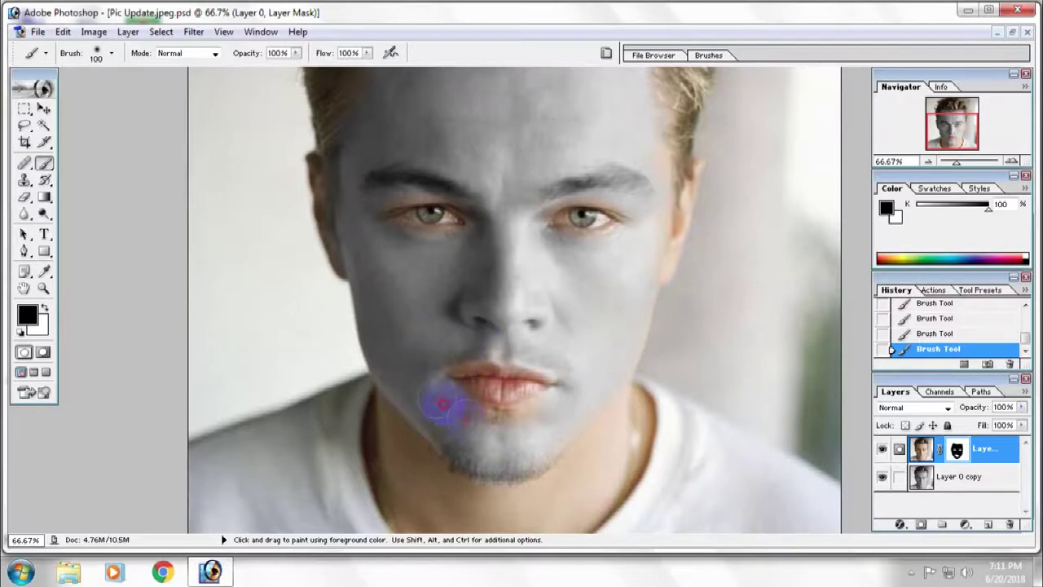
mouse_move(478, 423)
mouse_down()
mouse_move(578, 415)
mouse_move(498, 339)
mouse_up()
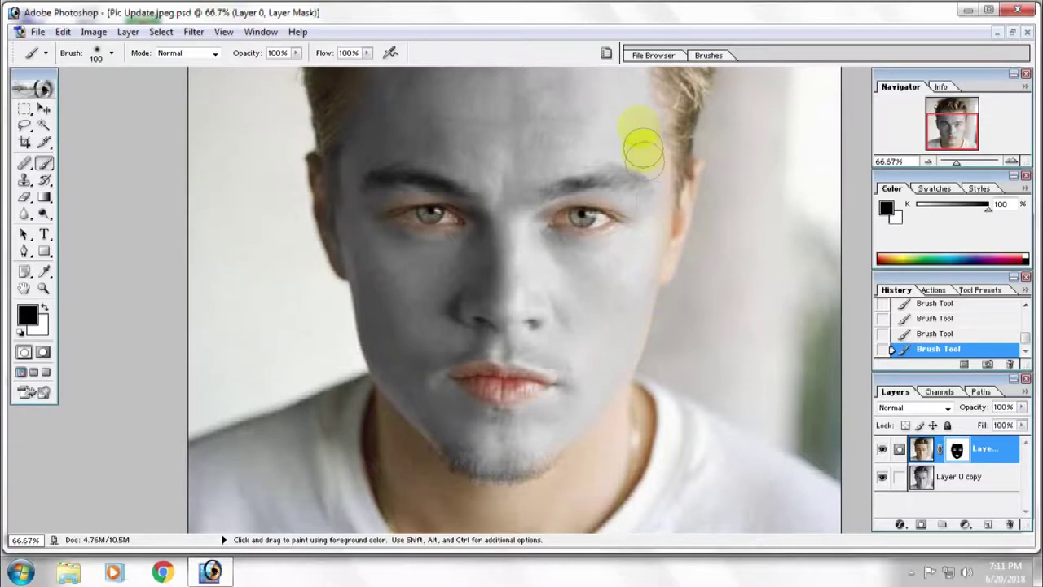
mouse_move(642, 155)
mouse_down()
mouse_move(655, 198)
mouse_move(629, 298)
mouse_up()
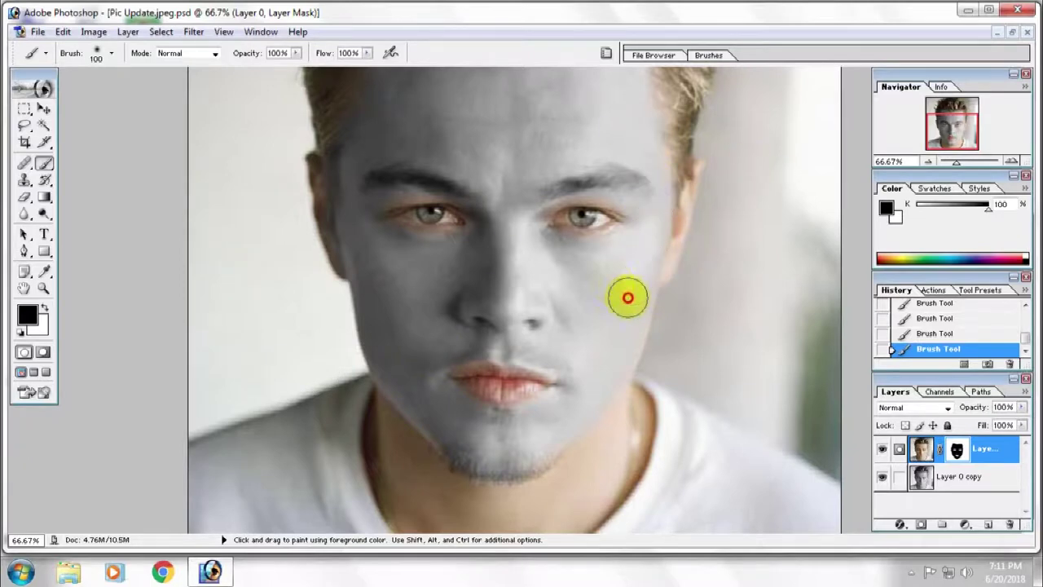
scroll(449, 203, up, 3)
scroll(489, 289, up, 3)
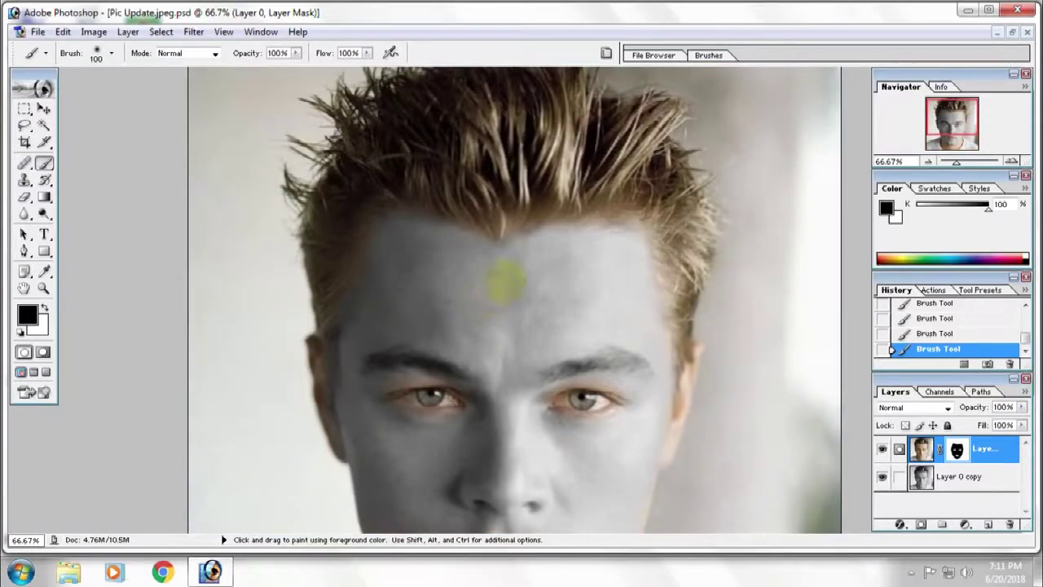
scroll(601, 221, down, 2)
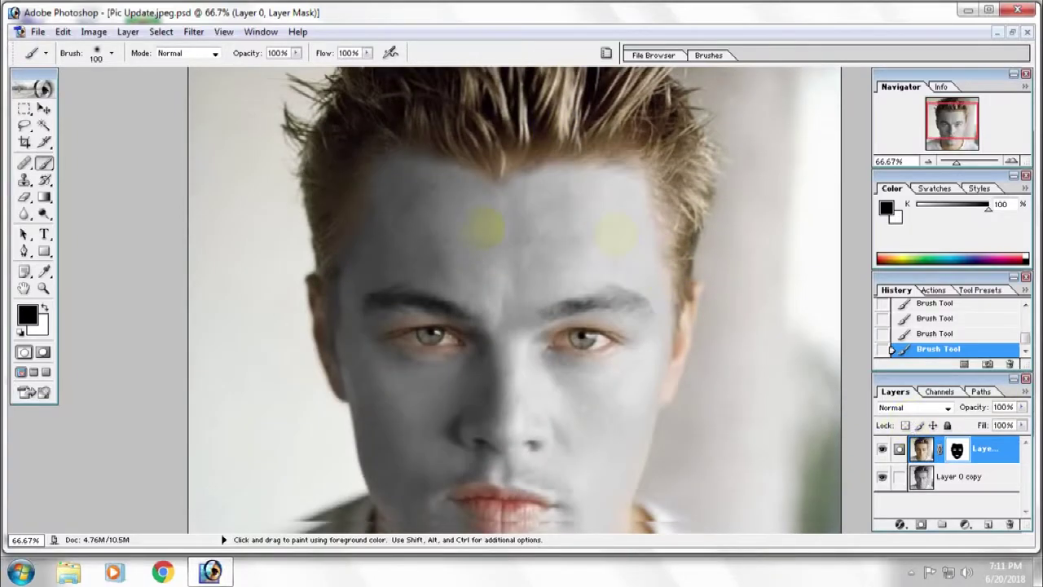
scroll(607, 188, down, 2)
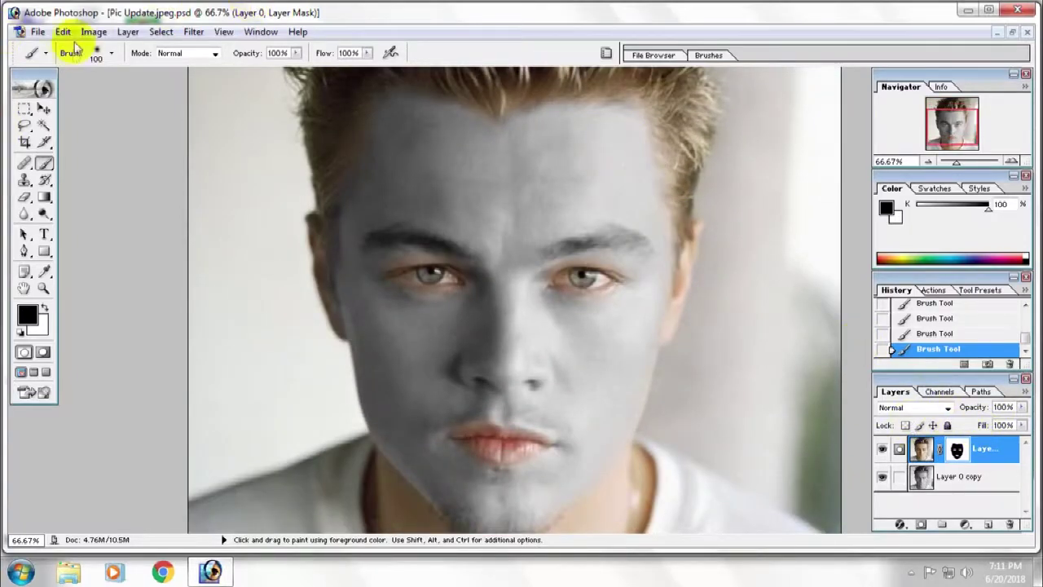
Open 2000px-Flag_of_Argentina.svg and place its window beside the portrait.
click(38, 32)
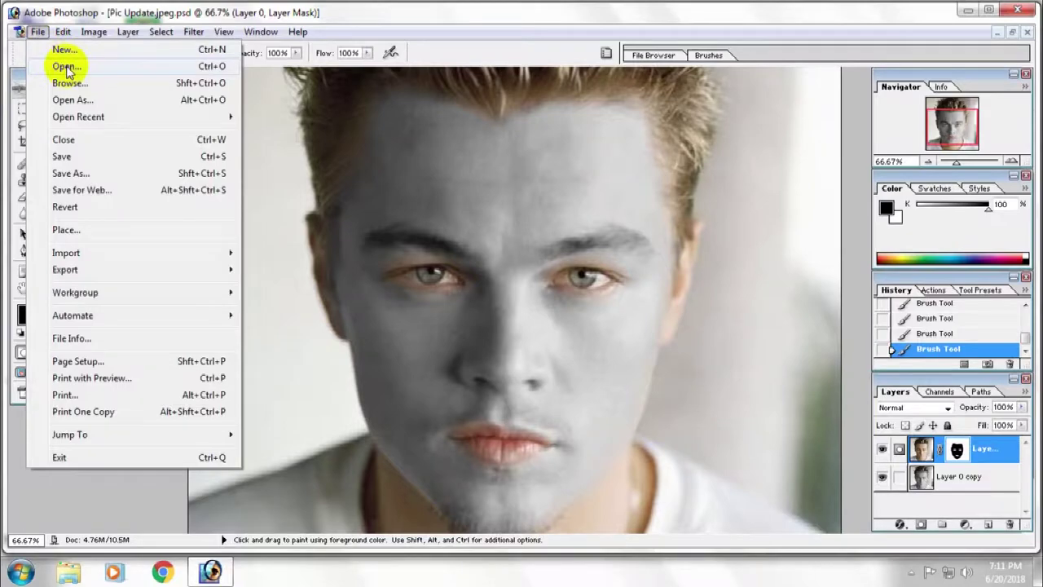
click(67, 66)
click(593, 194)
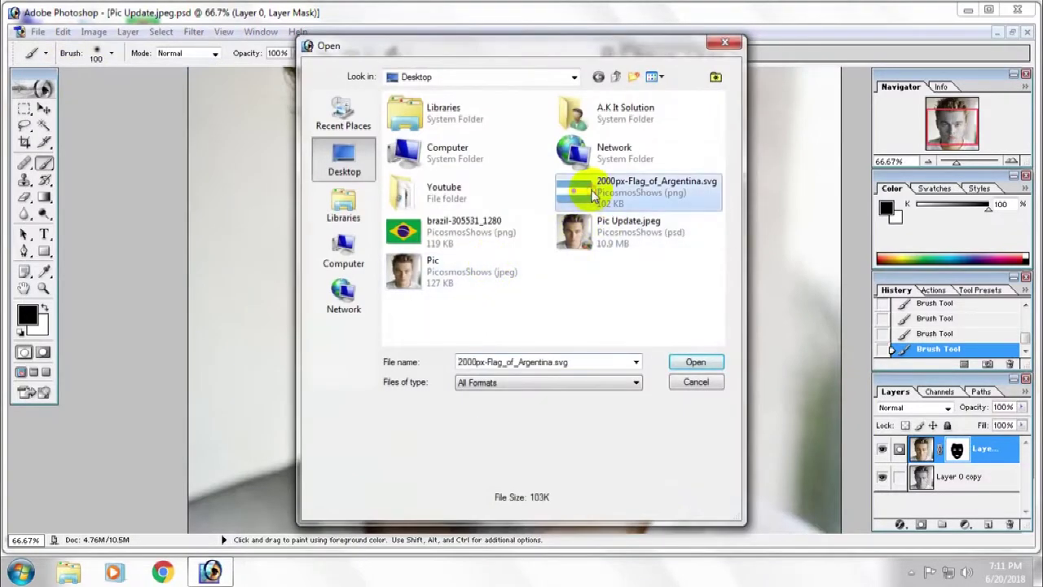
double_click(593, 194)
drag(447, 88, 622, 106)
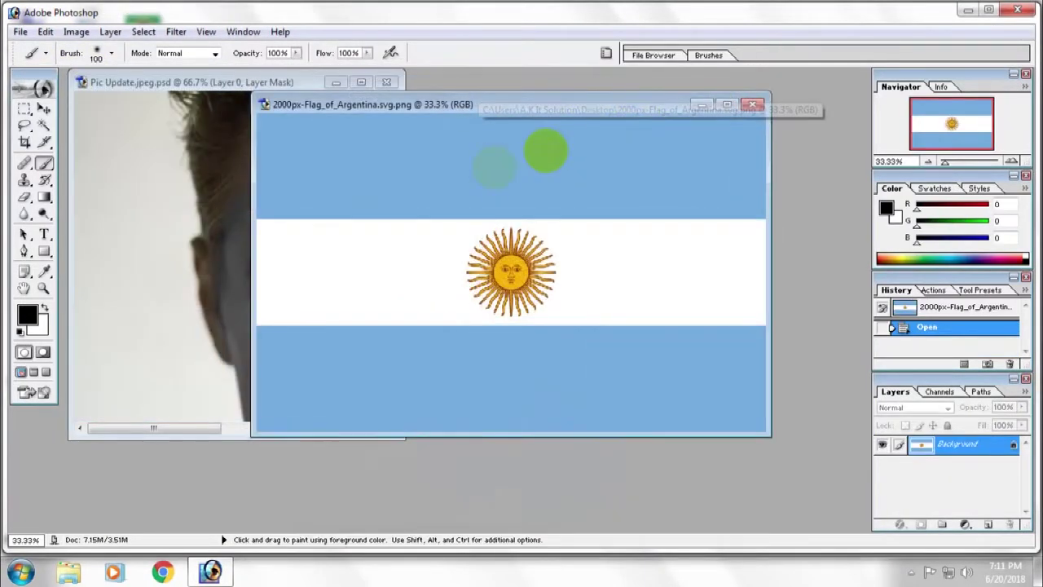
Drag the flag into Pic Update as a new layer and centre its sun on the portrait.
click(44, 107)
drag(172, 216, 171, 216)
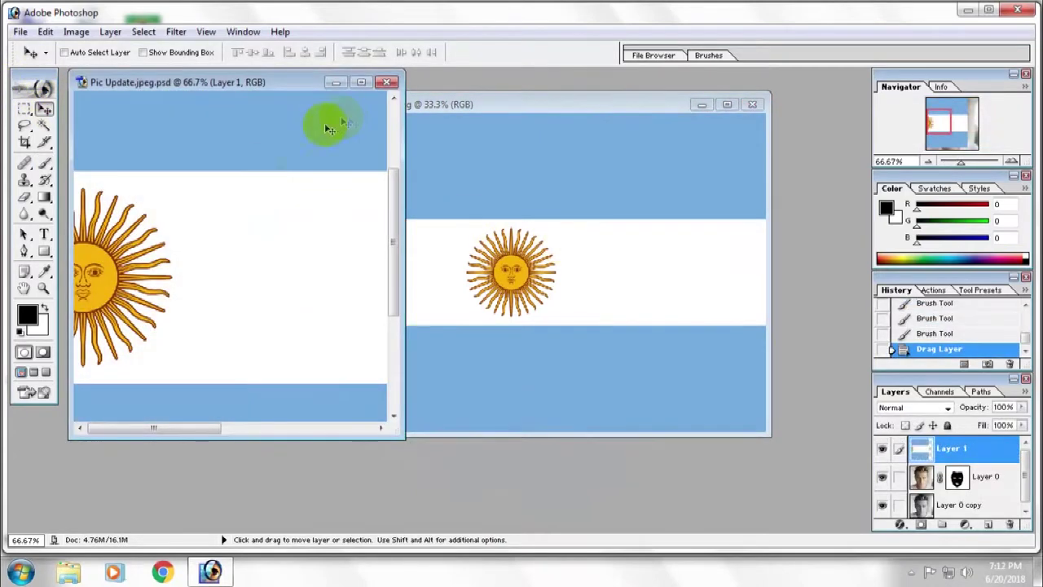
click(361, 82)
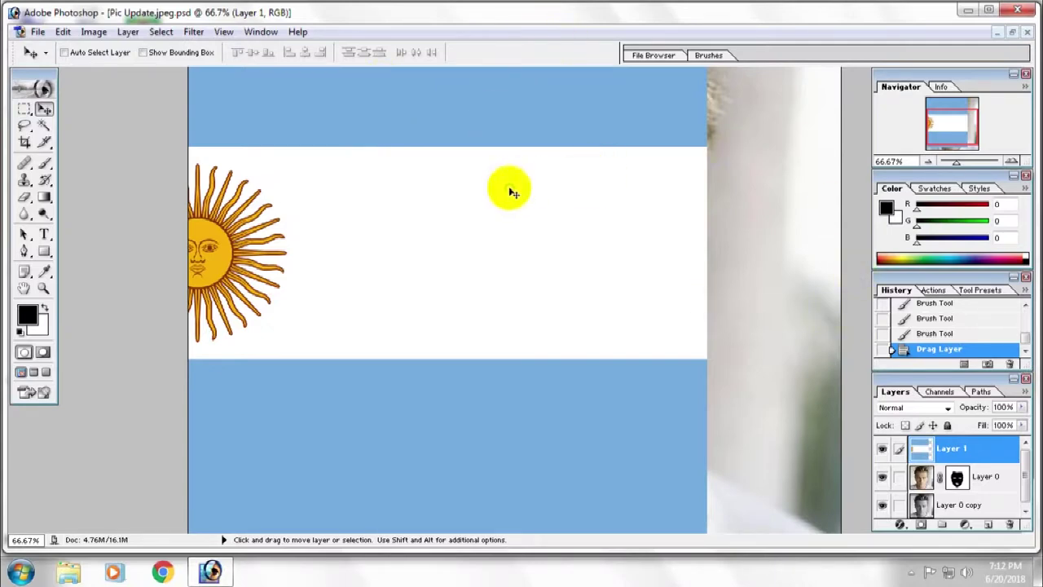
drag(512, 187, 652, 214)
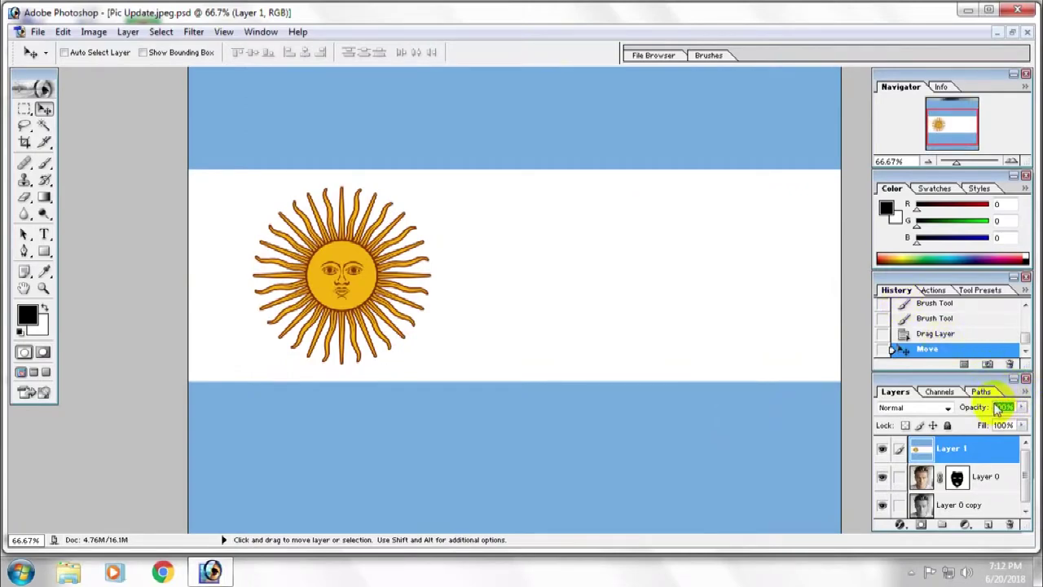
Lower the flag layer's opacity to 50% and zoom out to view the whole image.
text(50)
key(Return)
key(ctrl+minus)
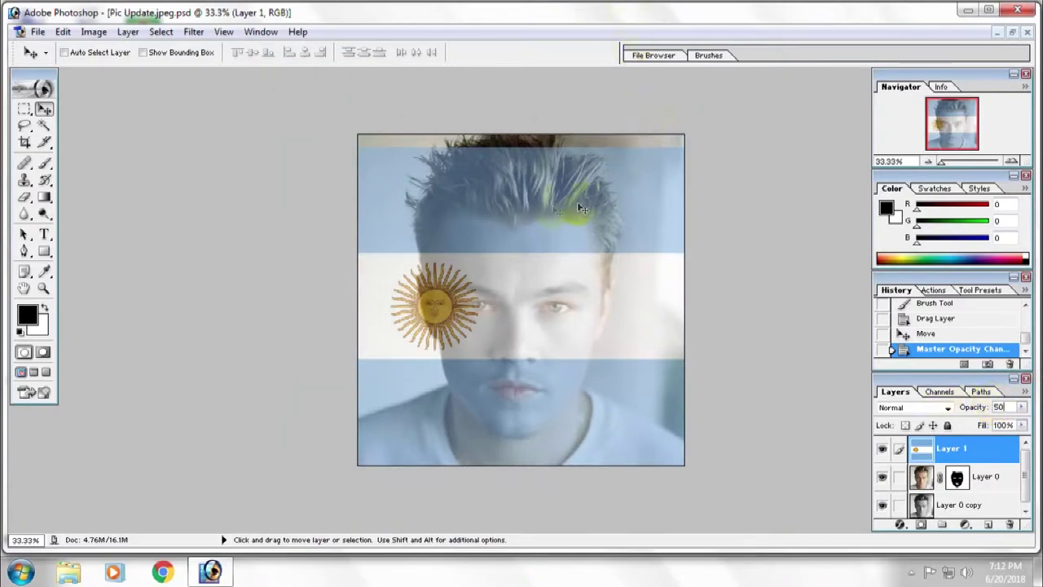
key(ctrl+t)
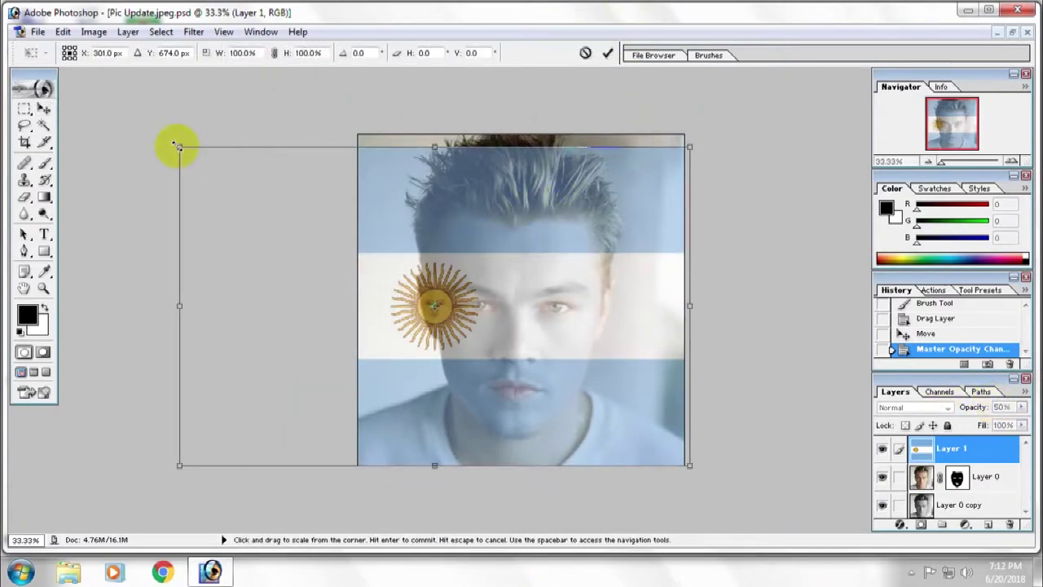
Scale and position the flag roughly over the face from forehead to chin.
drag(179, 147, 465, 326)
drag(570, 333, 517, 242)
drag(517, 356, 516, 414)
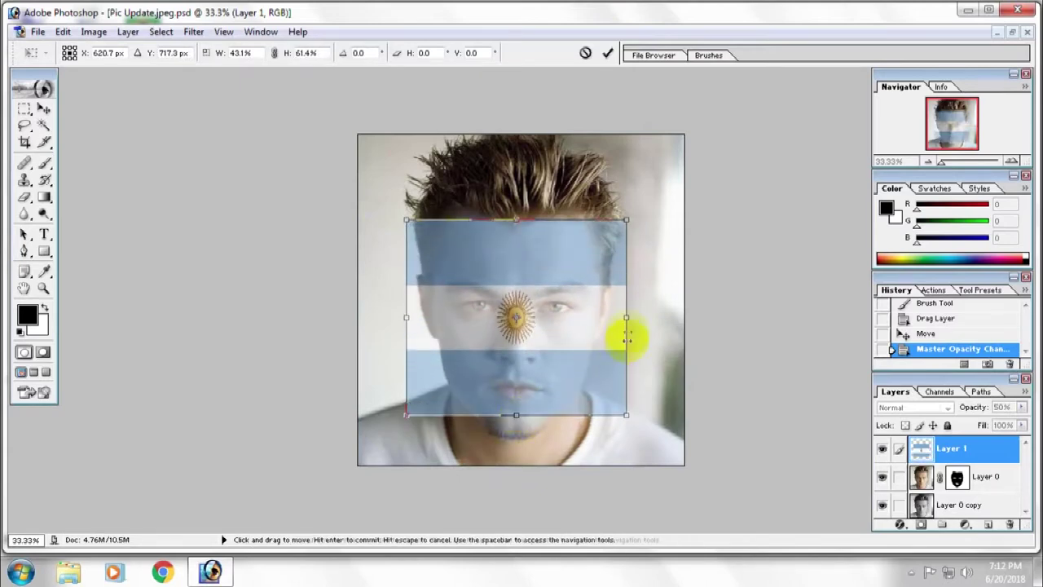
drag(626, 341, 632, 316)
drag(517, 218, 517, 205)
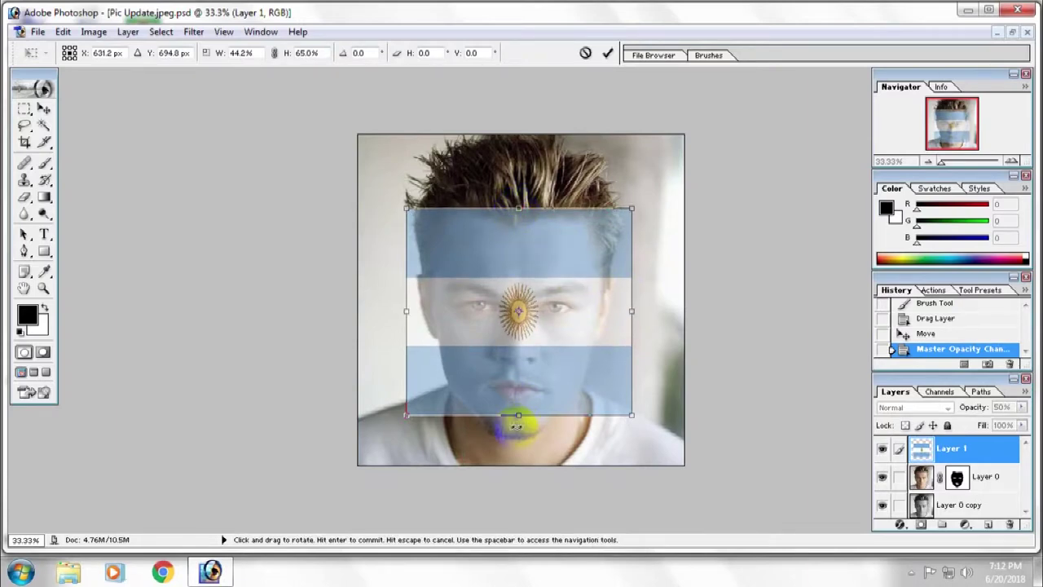
drag(517, 415, 519, 434)
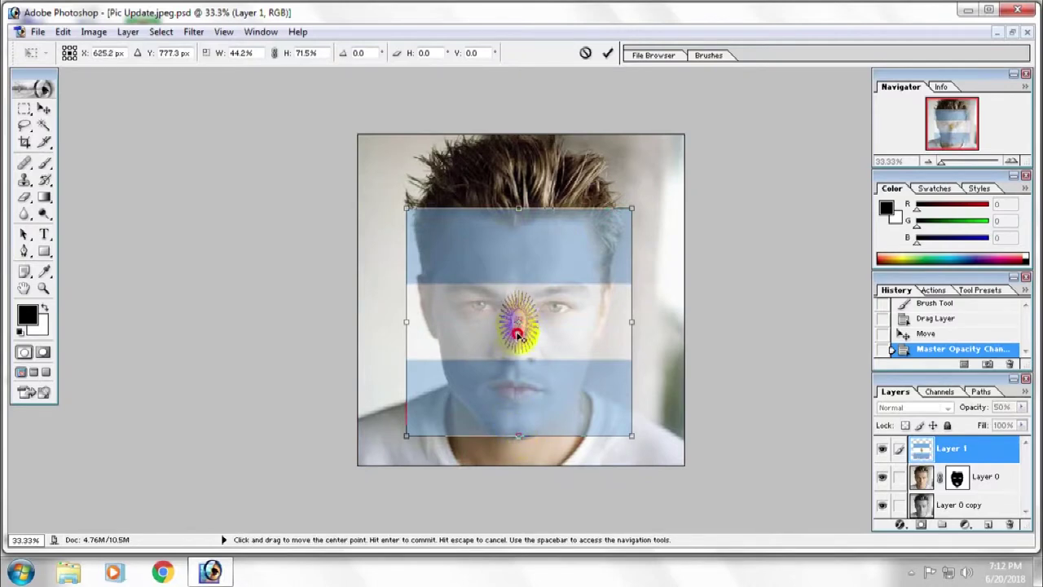
Fine-tune the flag to reach both cheeks, commit, and move Layer 1 below Layer 0.
drag(527, 318, 528, 273)
drag(517, 220, 516, 216)
drag(630, 334, 648, 332)
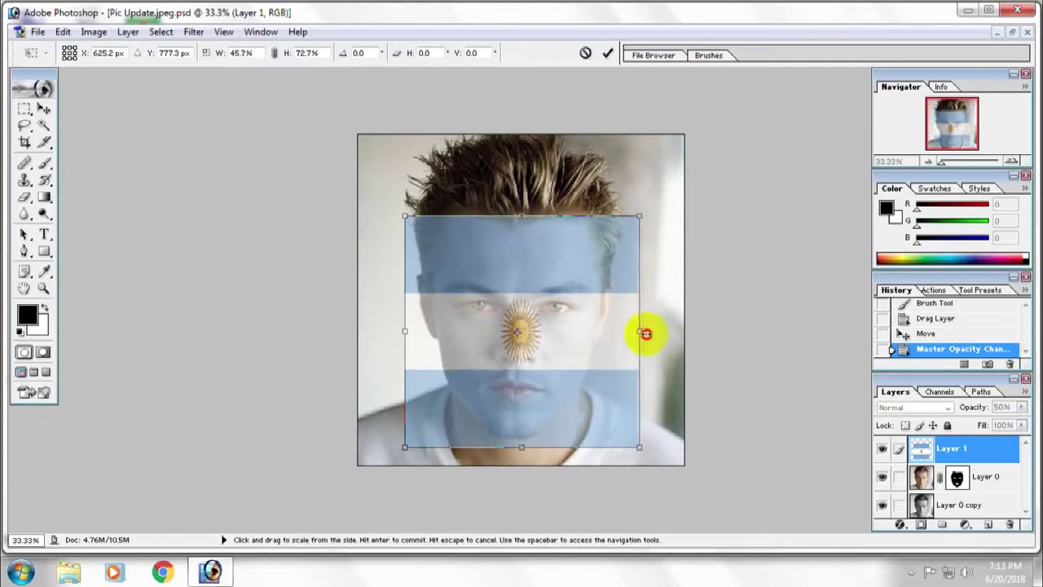
drag(406, 333, 389, 333)
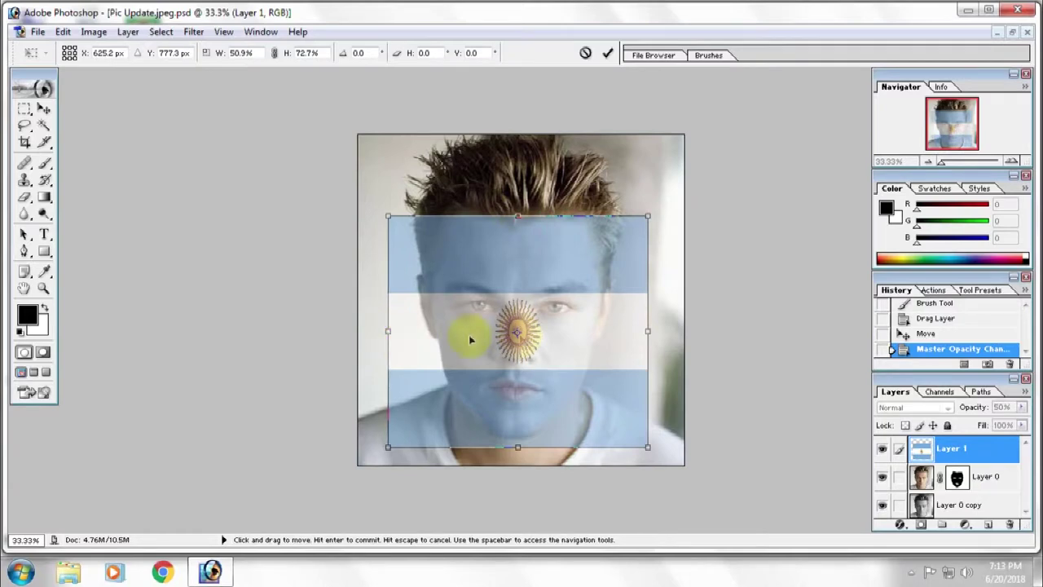
key(Return)
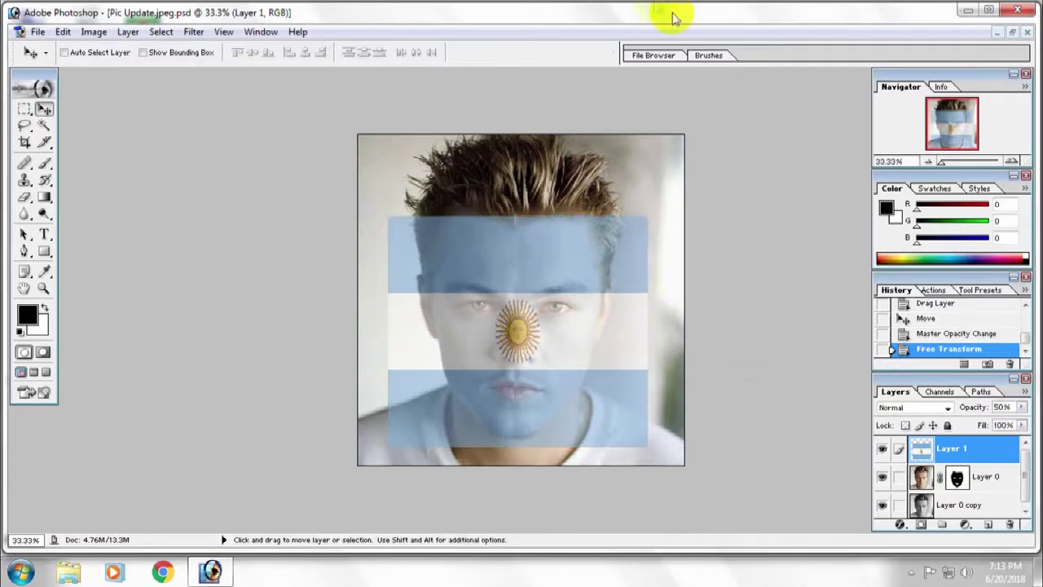
drag(943, 450, 952, 493)
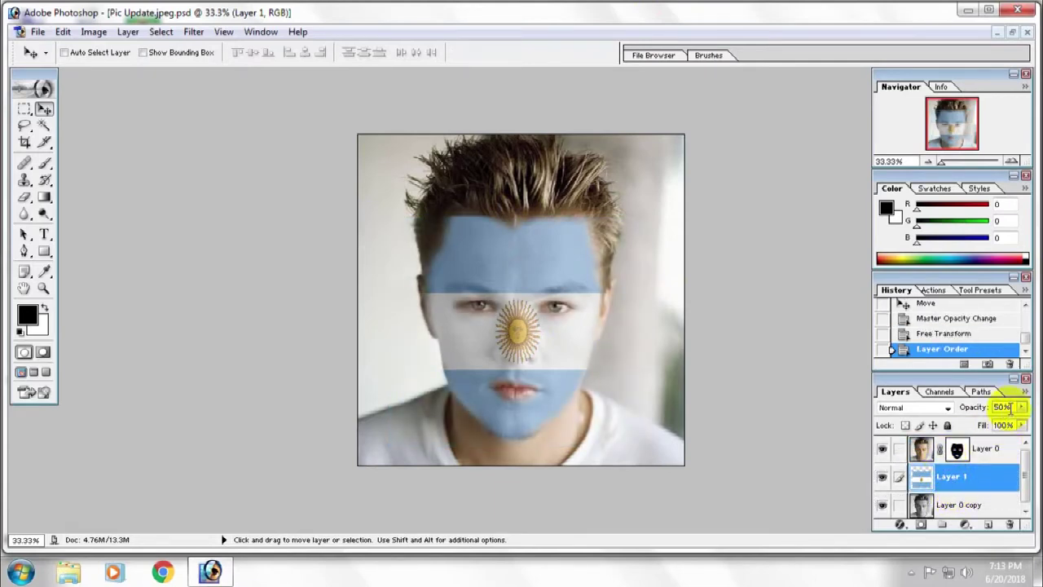
Set the flag layer's opacity back to 100%.
text(100)
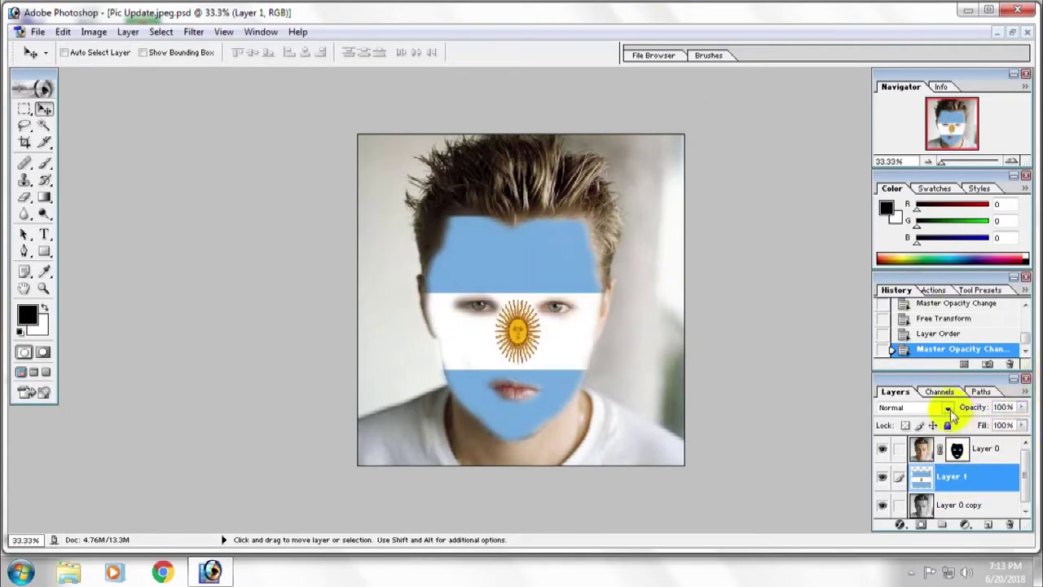
Try Multiply, then Color Burn, as Layer 1's blend mode.
click(947, 409)
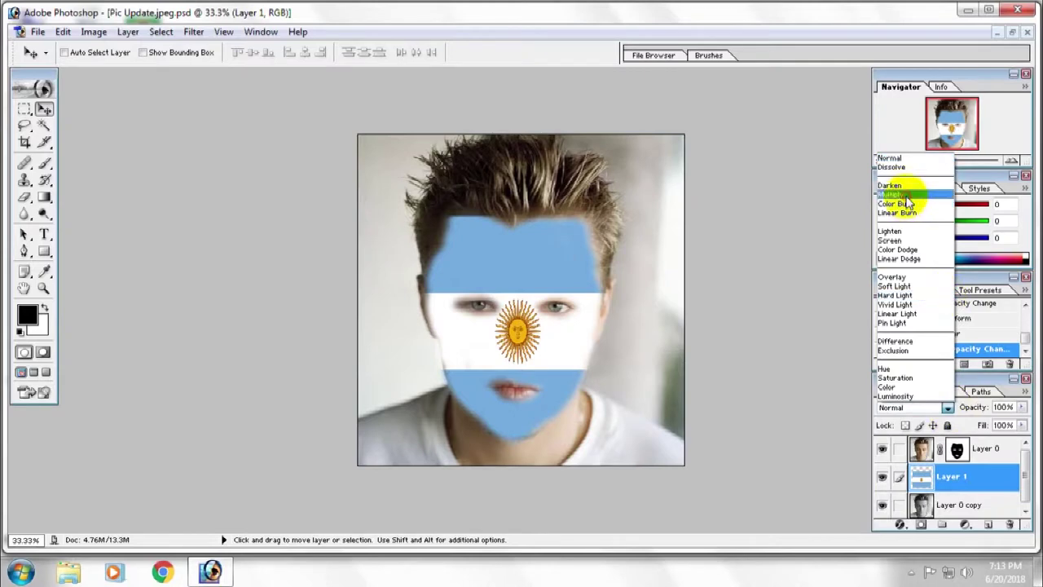
click(907, 195)
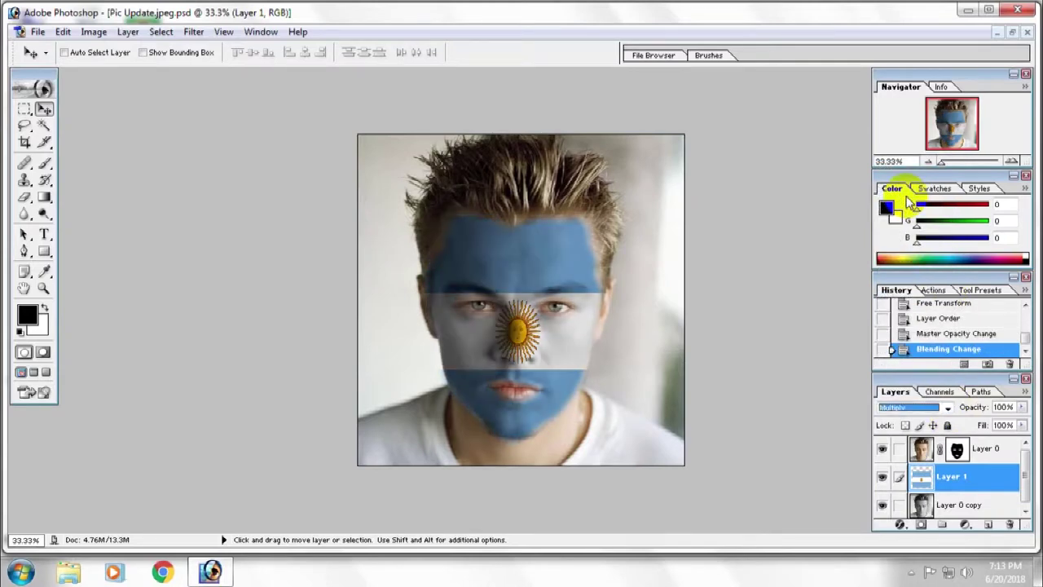
click(948, 407)
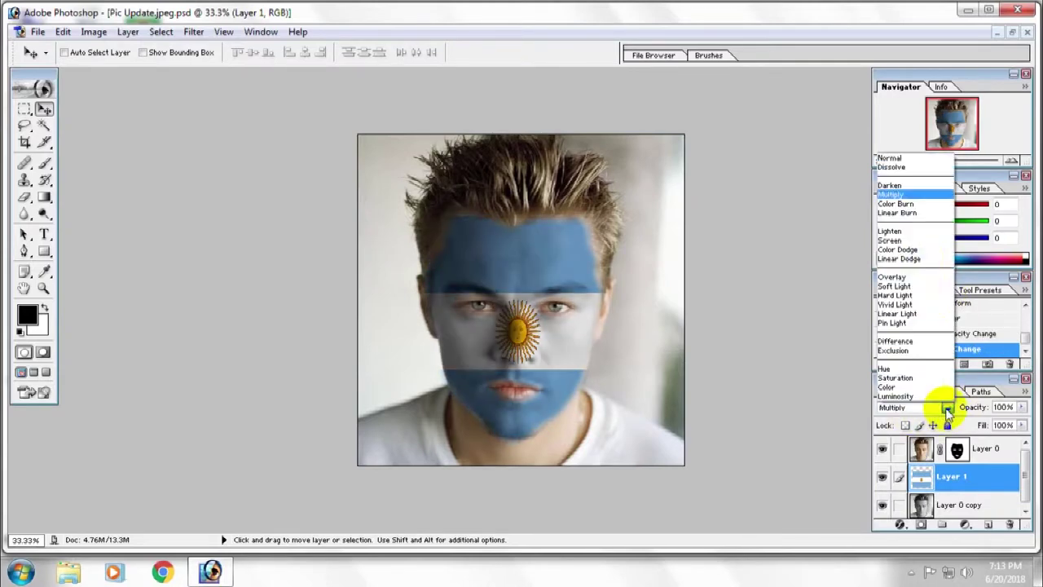
click(909, 204)
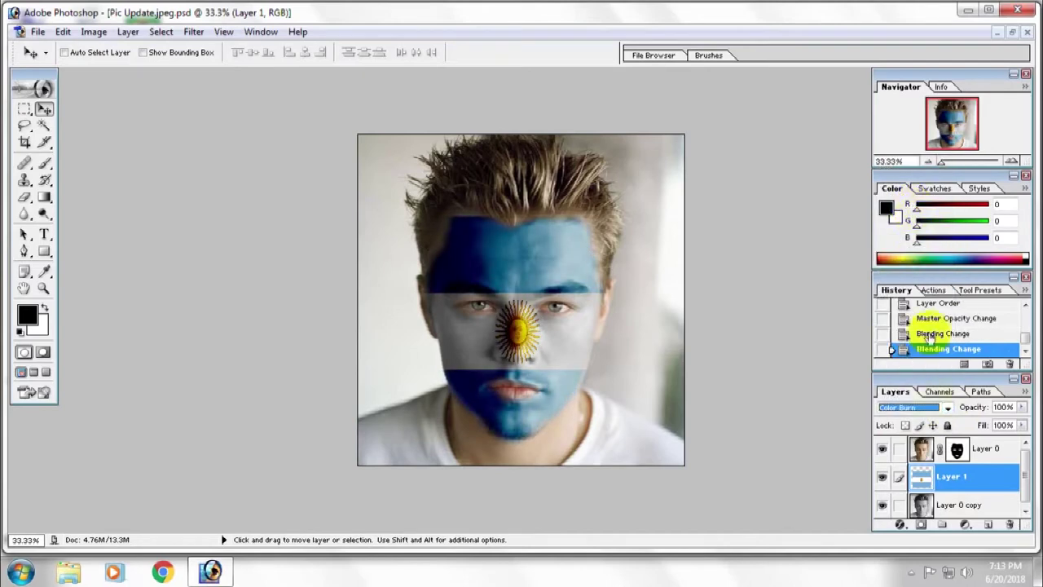
Cycle through Linear Burn, Overlay, Soft Light and Pin Light, then settle on Linear Burn.
click(948, 408)
key(Down)
key(Down)
key(Return)
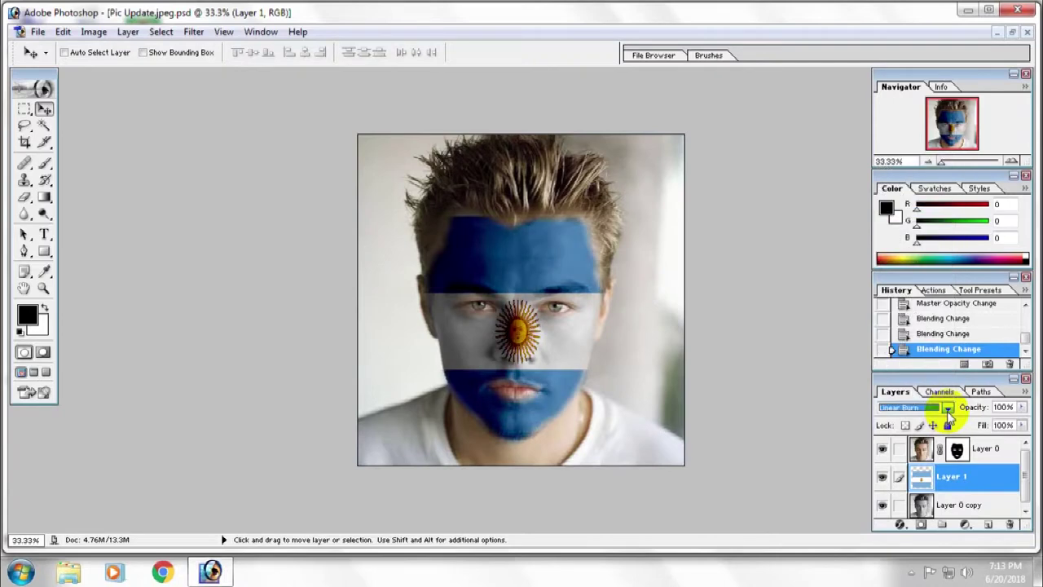
key(Up)
key(Down)
key(Down)
key(Down)
key(Down)
key(Down)
key(Down)
key(Down)
key(Up)
key(Down)
key(Down)
key(Down)
key(Down)
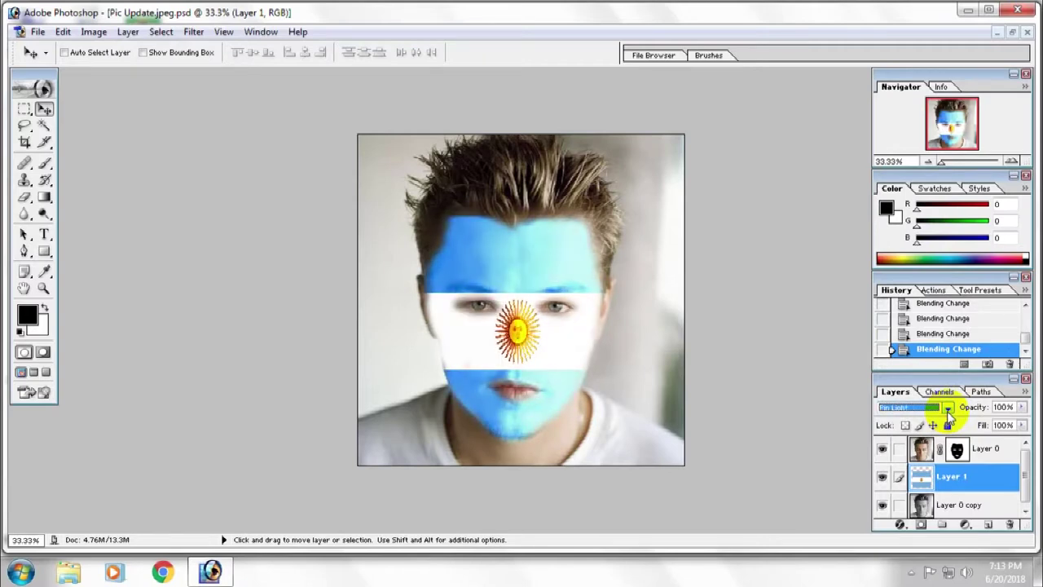
key(Down)
key(Down)
key(Down)
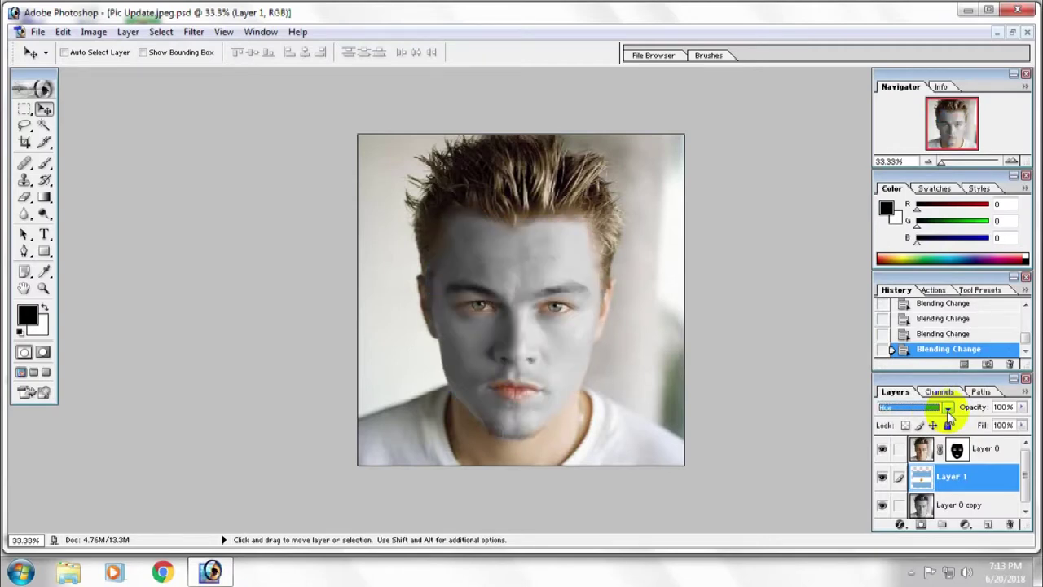
click(949, 407)
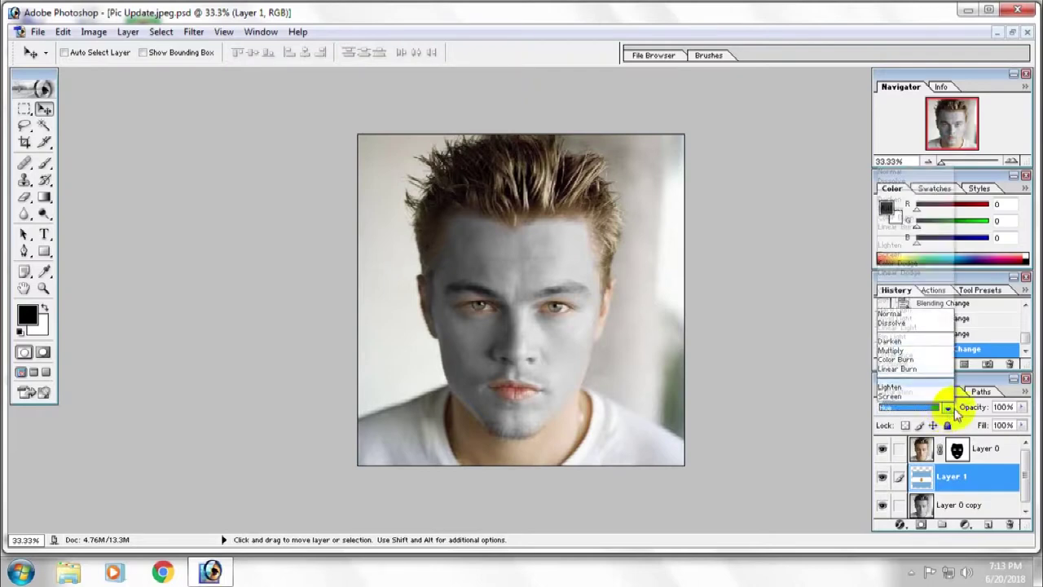
click(930, 219)
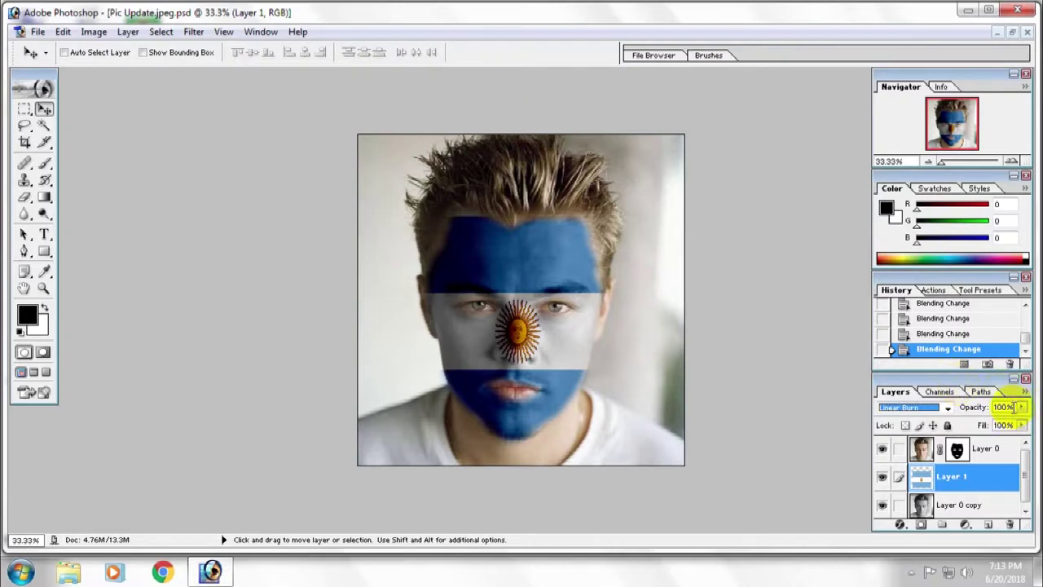
Stretch the flag layer slightly taller from forehead to chin, then target Layer 0's mask with the Brush.
double_click(951, 481)
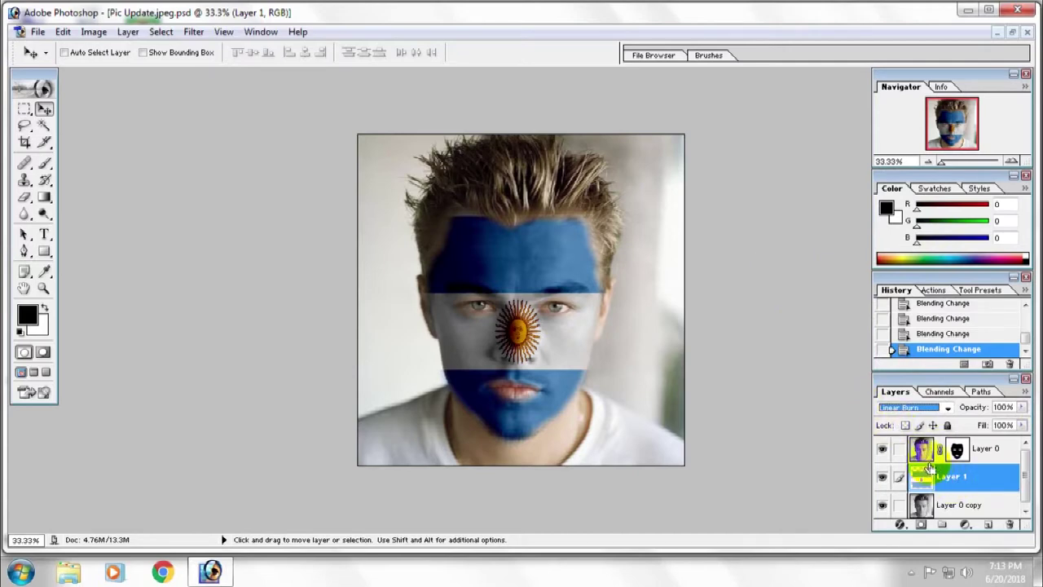
key(ctrl+t)
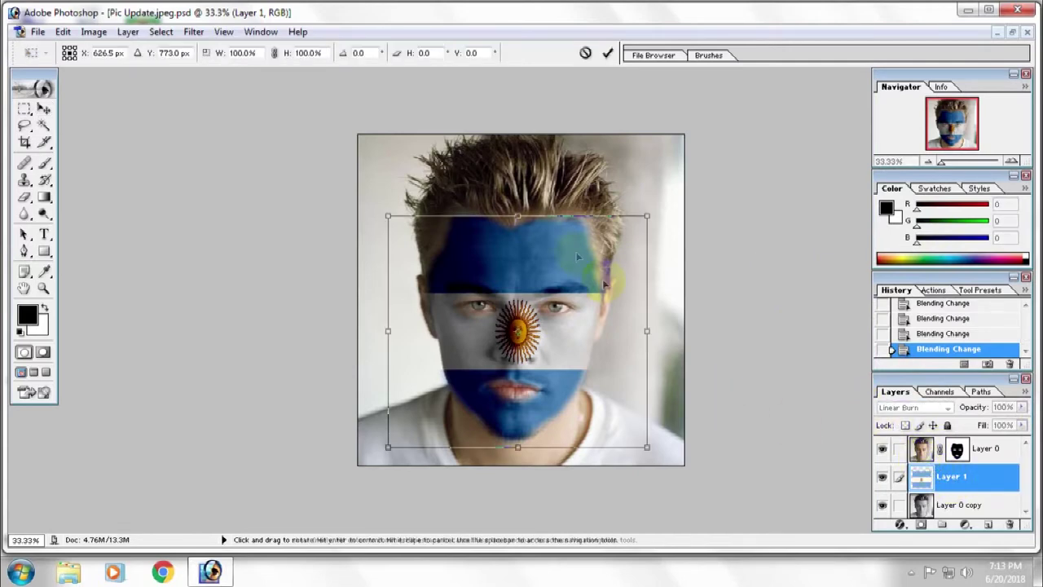
drag(518, 216, 518, 203)
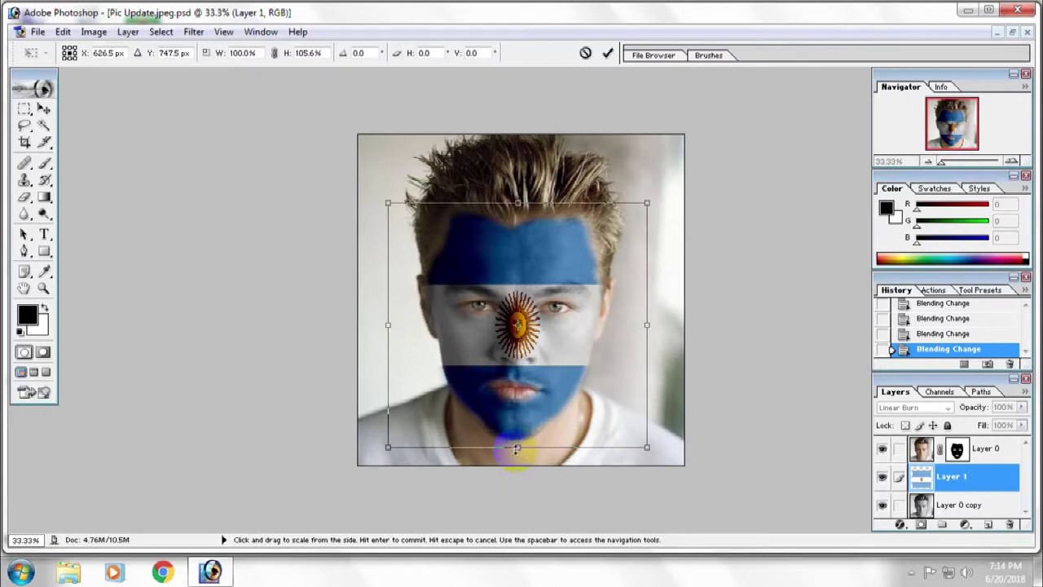
drag(517, 447, 515, 457)
key(Return)
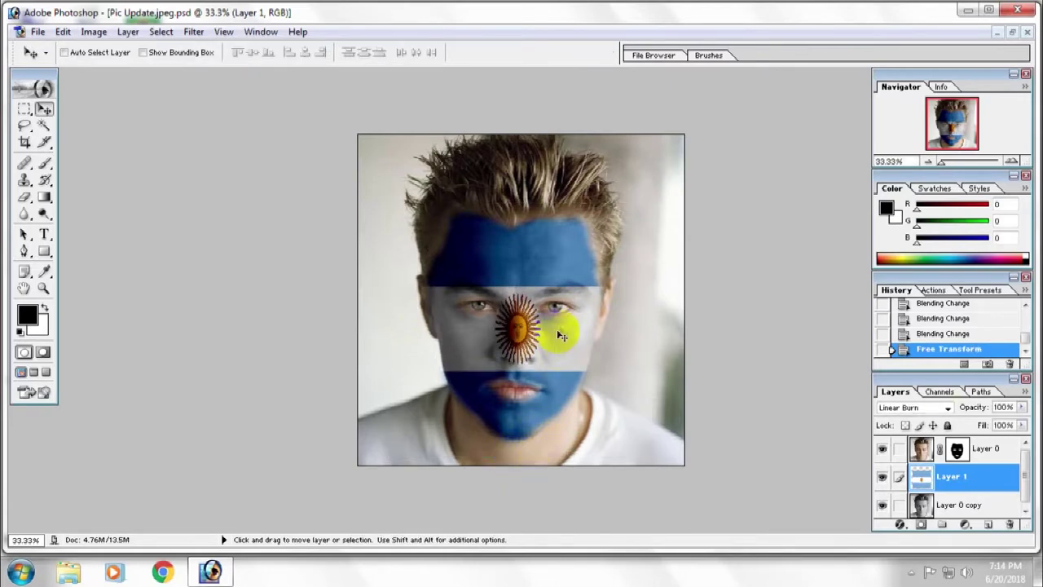
click(957, 448)
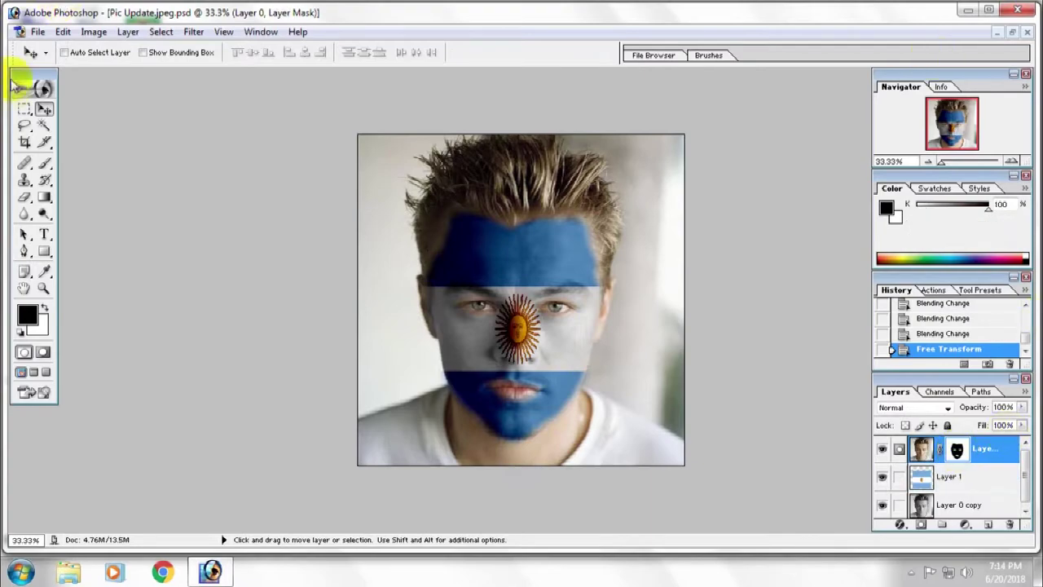
click(44, 163)
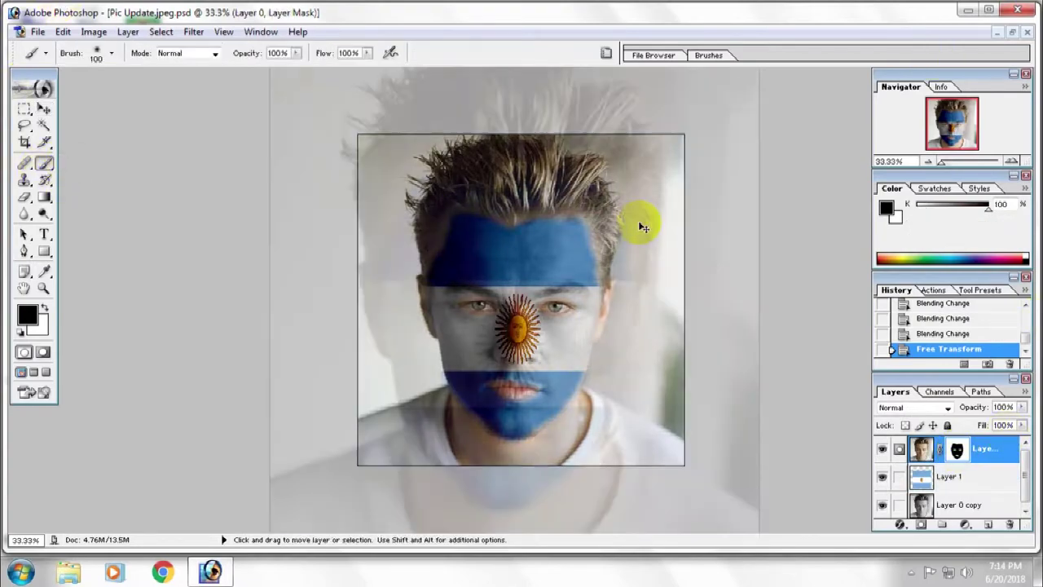
Zoom in and paint white on the mask to remove stray blue from the hair and hairline.
key(ctrl+plus)
key(ctrl+plus)
key(ctrl+plus)
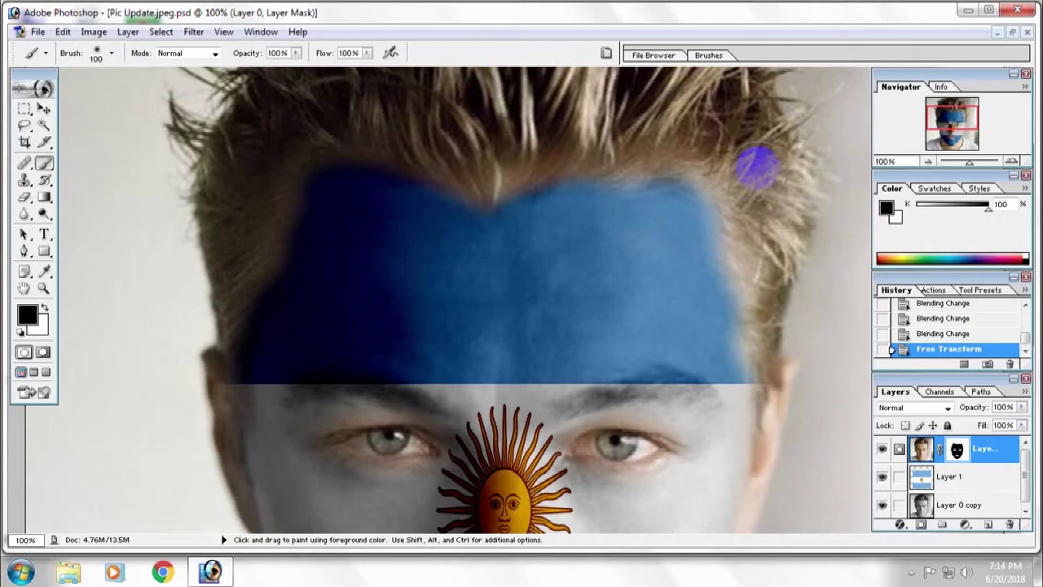
drag(750, 158, 693, 155)
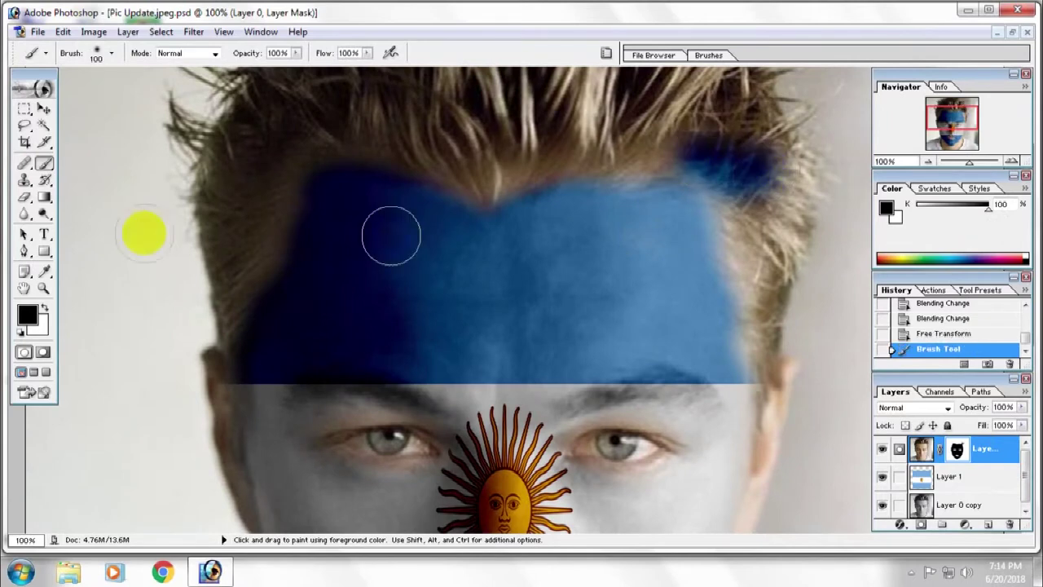
click(45, 307)
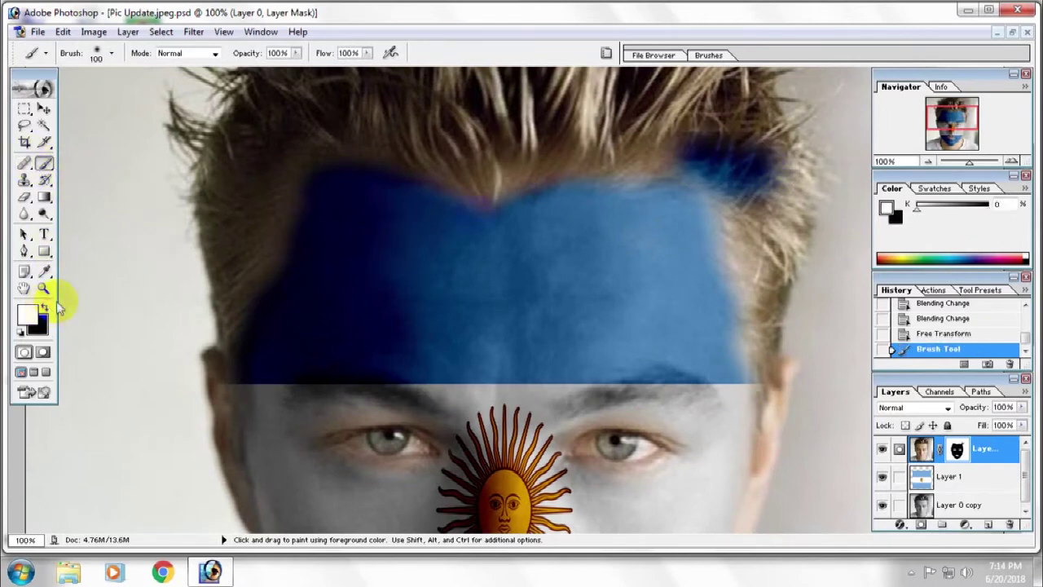
mouse_move(752, 158)
mouse_down()
mouse_move(776, 175)
mouse_move(728, 133)
mouse_move(684, 121)
mouse_move(710, 151)
mouse_move(675, 133)
mouse_up()
mouse_move(364, 103)
mouse_down()
mouse_move(284, 146)
mouse_move(410, 143)
mouse_move(389, 117)
mouse_up()
mouse_move(210, 381)
mouse_down()
mouse_move(200, 420)
mouse_move(193, 361)
mouse_up()
Tidy the flag's mask edges near the left ear and jaw, then zoom out.
drag(396, 473, 402, 95)
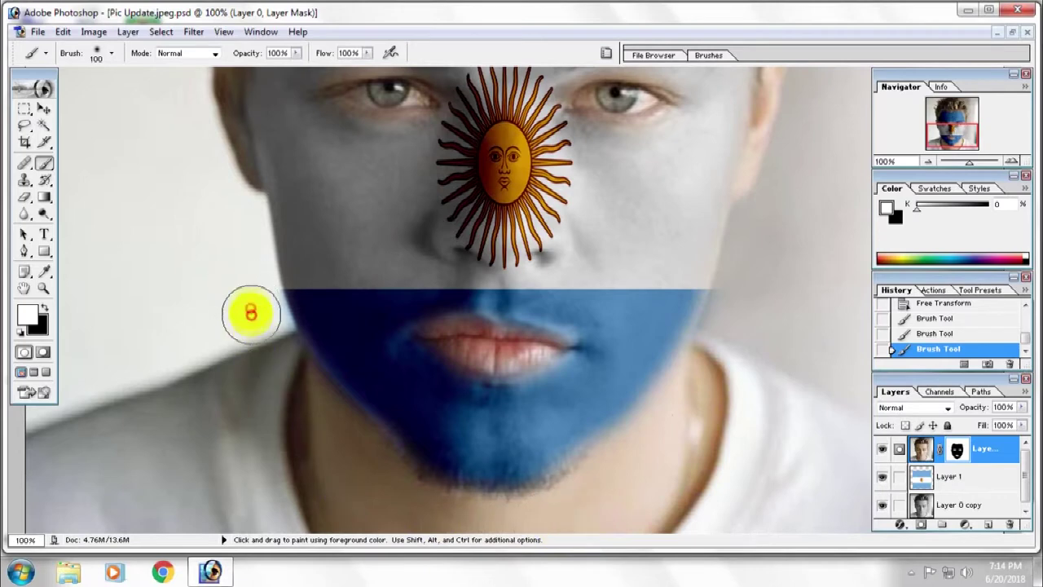
drag(273, 371, 297, 449)
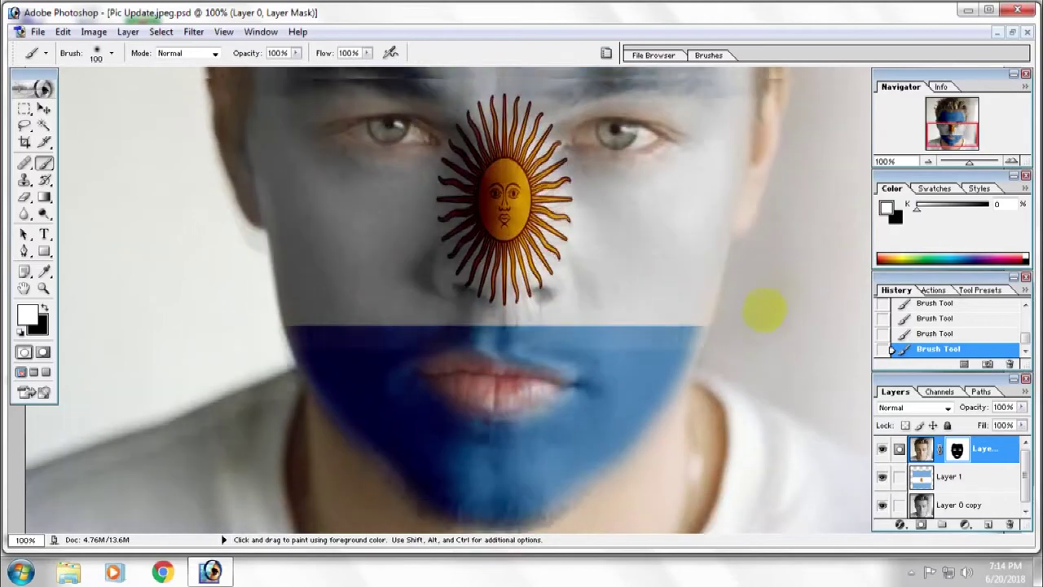
drag(765, 310, 420, 318)
key(ctrl+minus)
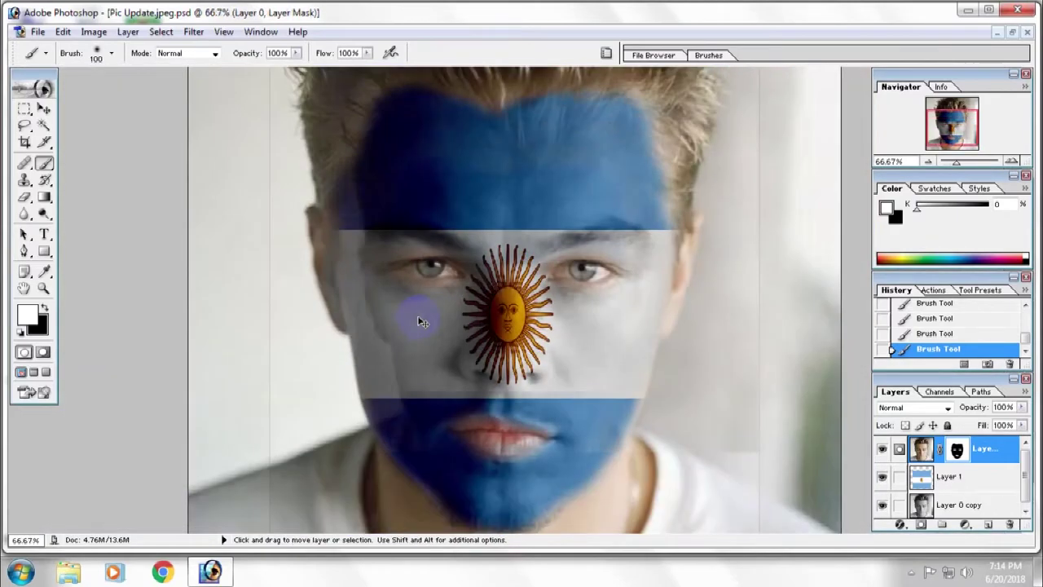
key(ctrl+minus)
key(ctrl+minus)
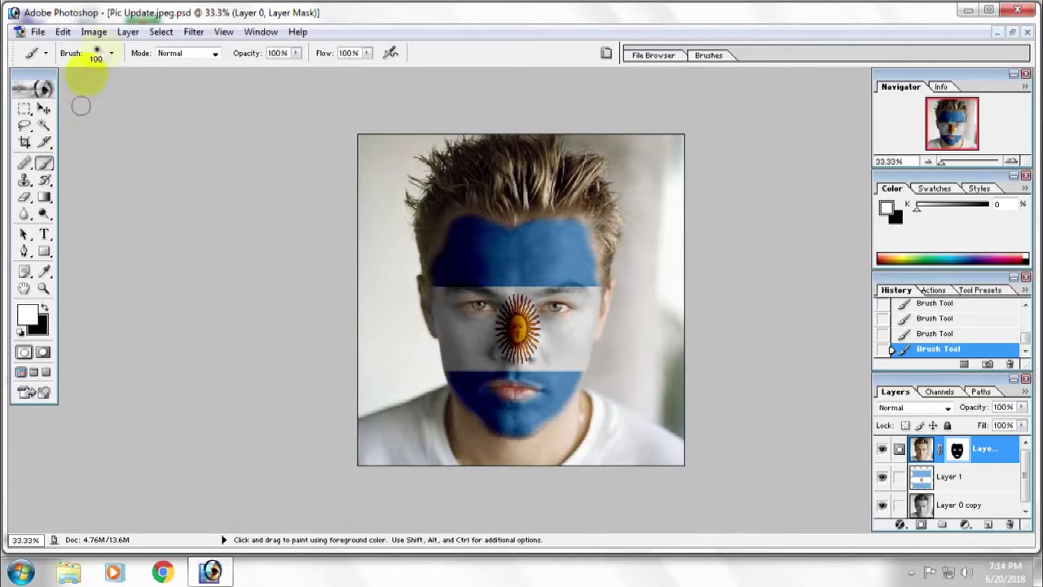
click(94, 33)
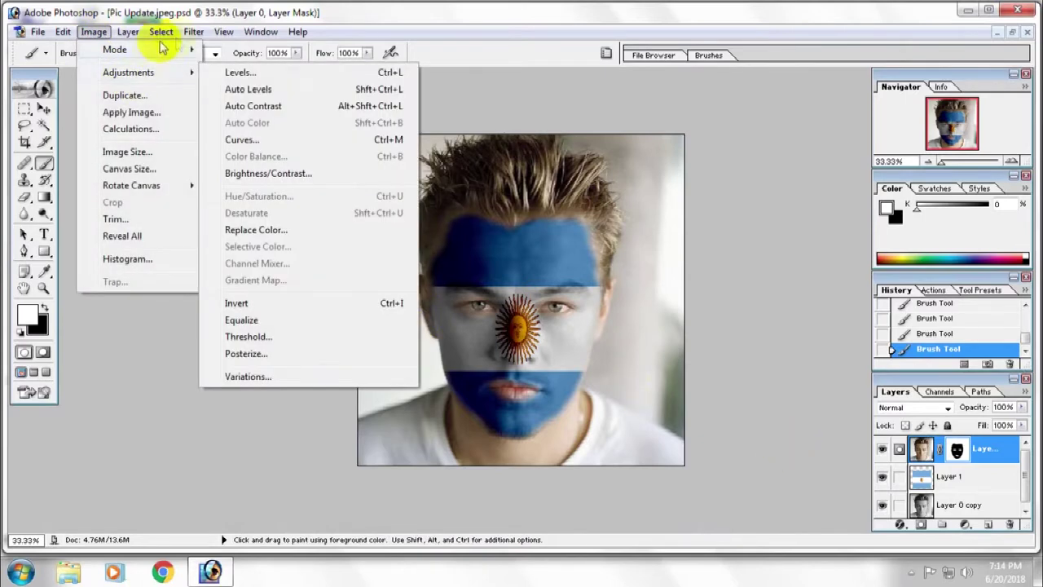
mouse_move(218, 180)
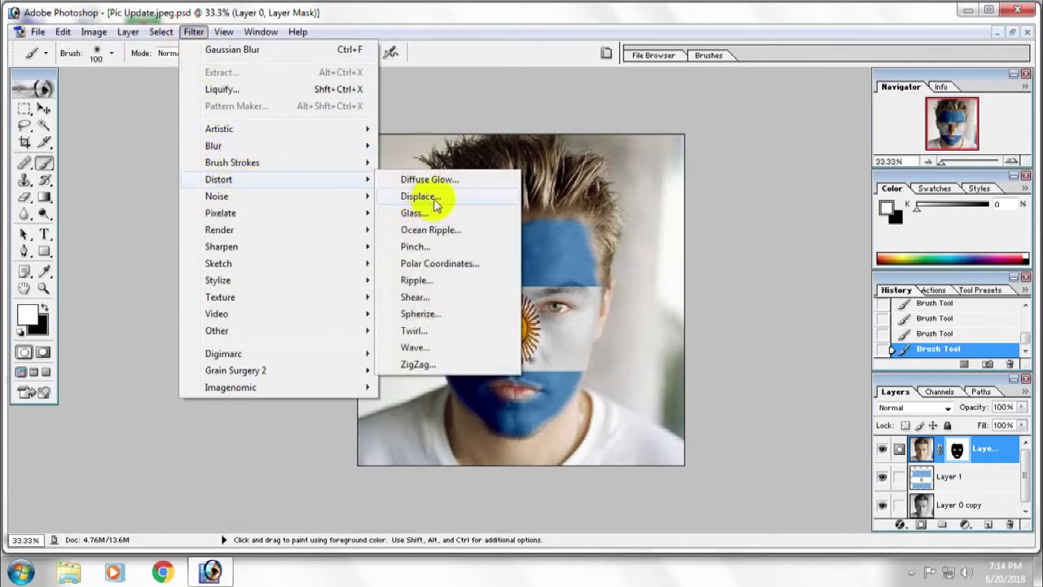
Apply Displace at 10% scale with Pic Update.jpeg as the displacement map.
click(437, 204)
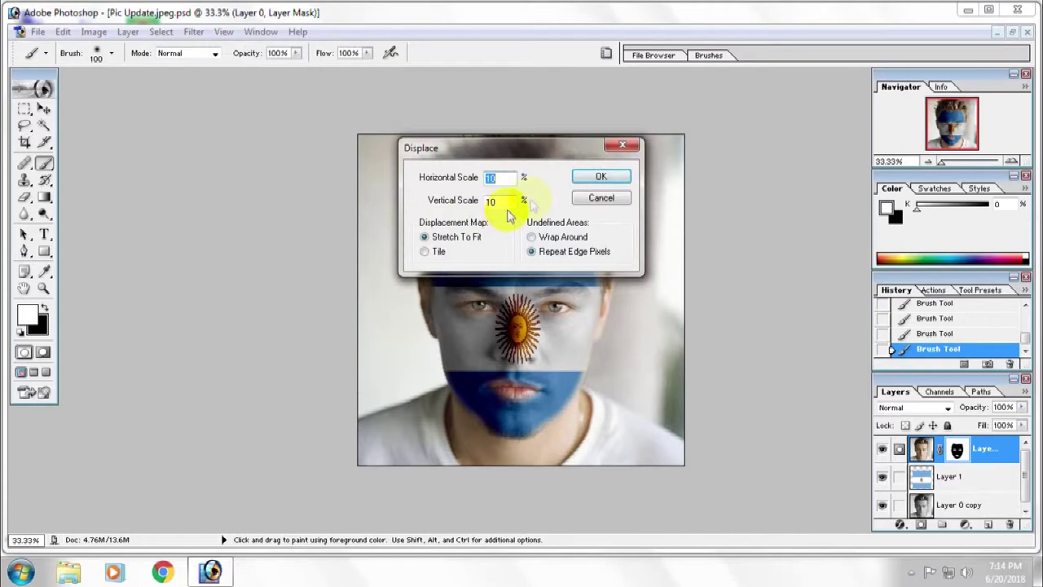
click(601, 177)
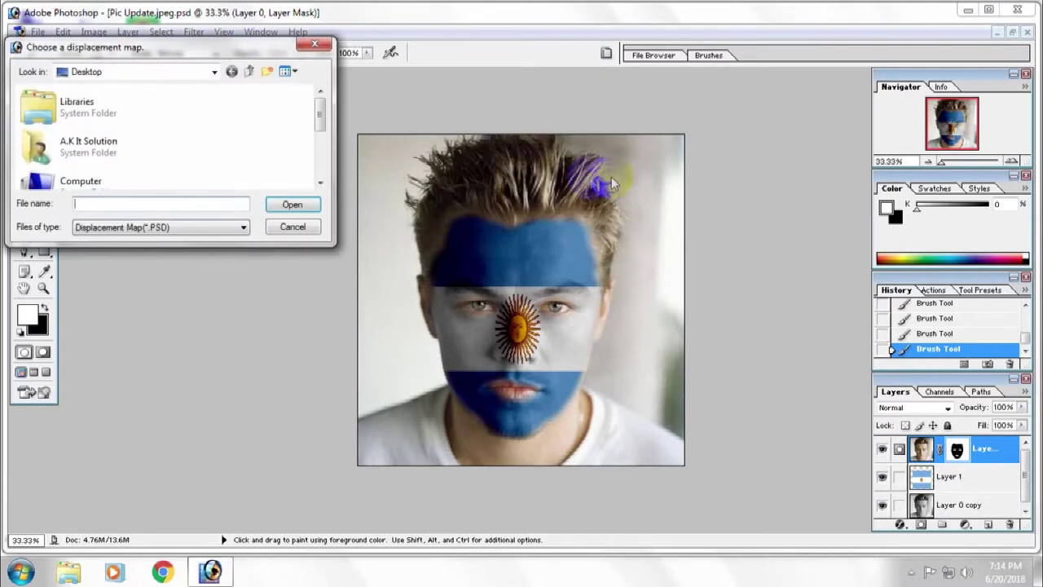
drag(330, 118, 323, 174)
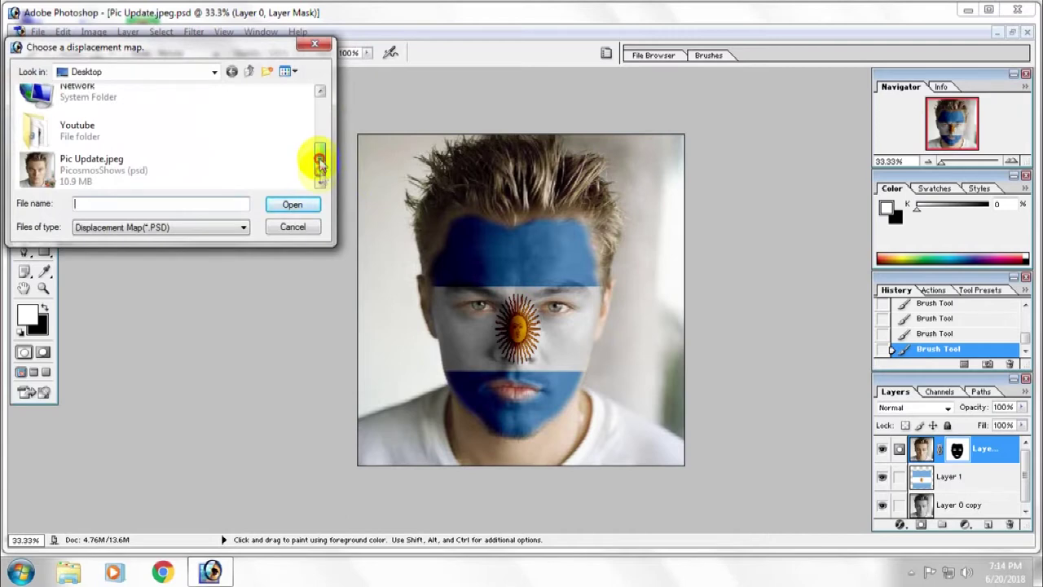
drag(320, 163, 318, 158)
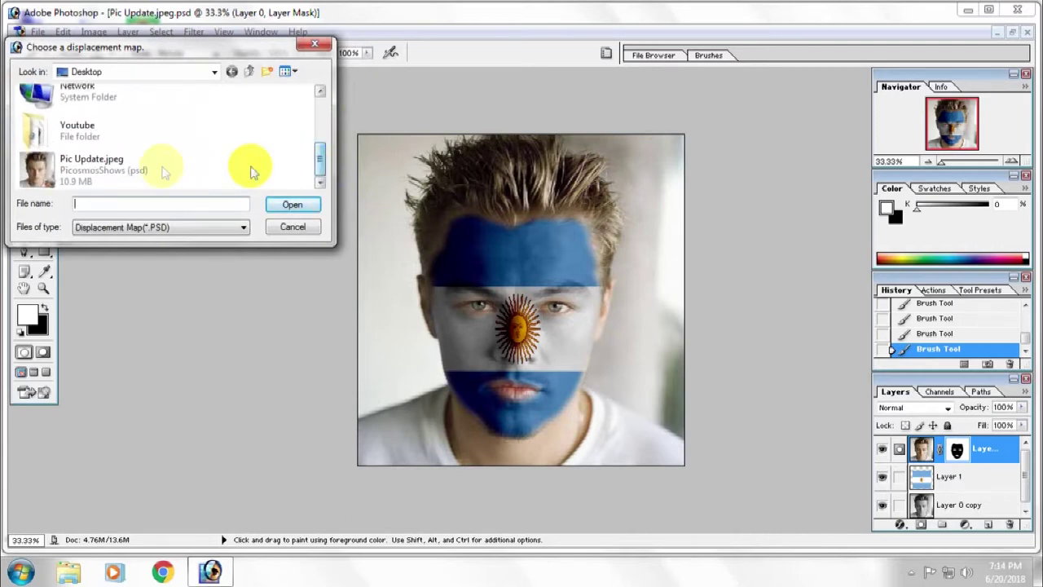
click(112, 165)
click(295, 205)
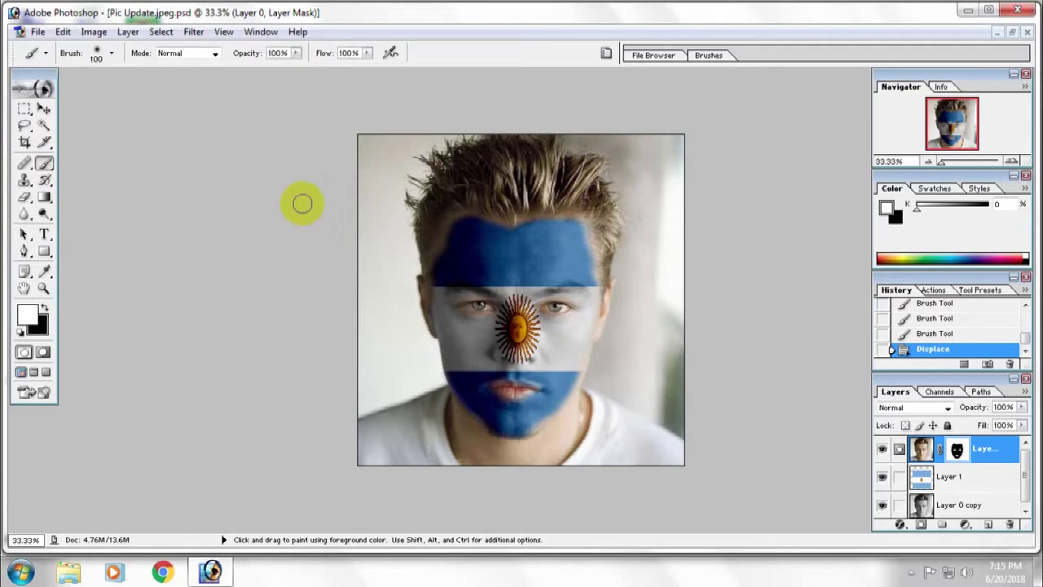
Zoom in on the mask and paint the forehead, right temple and sun-ray edges with black.
key(ctrl+plus)
key(ctrl+plus)
click(967, 458)
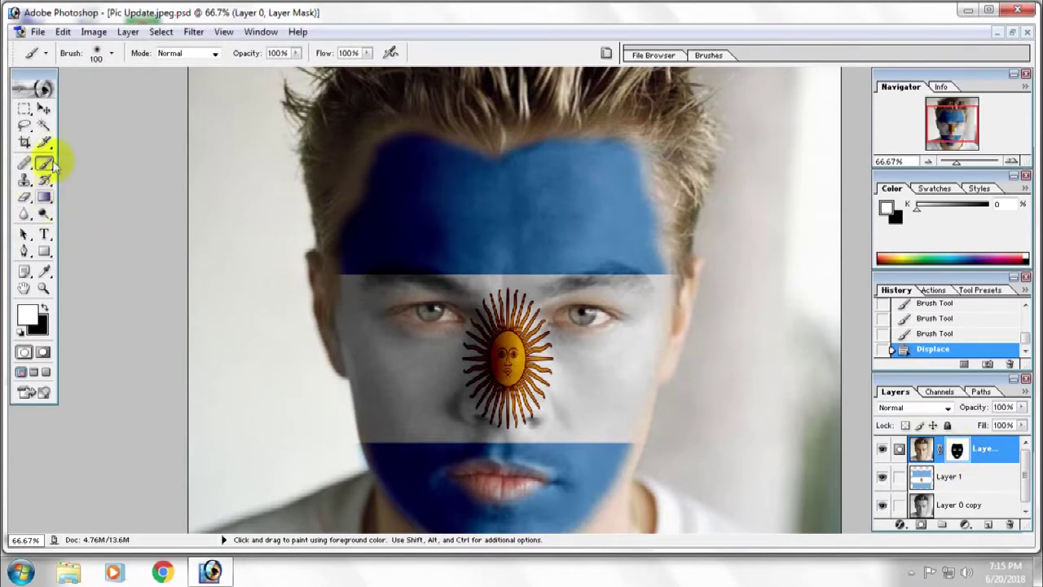
mouse_move(349, 220)
mouse_down()
mouse_move(362, 195)
mouse_move(383, 200)
mouse_move(394, 155)
mouse_move(436, 161)
mouse_move(643, 253)
mouse_up()
click(46, 309)
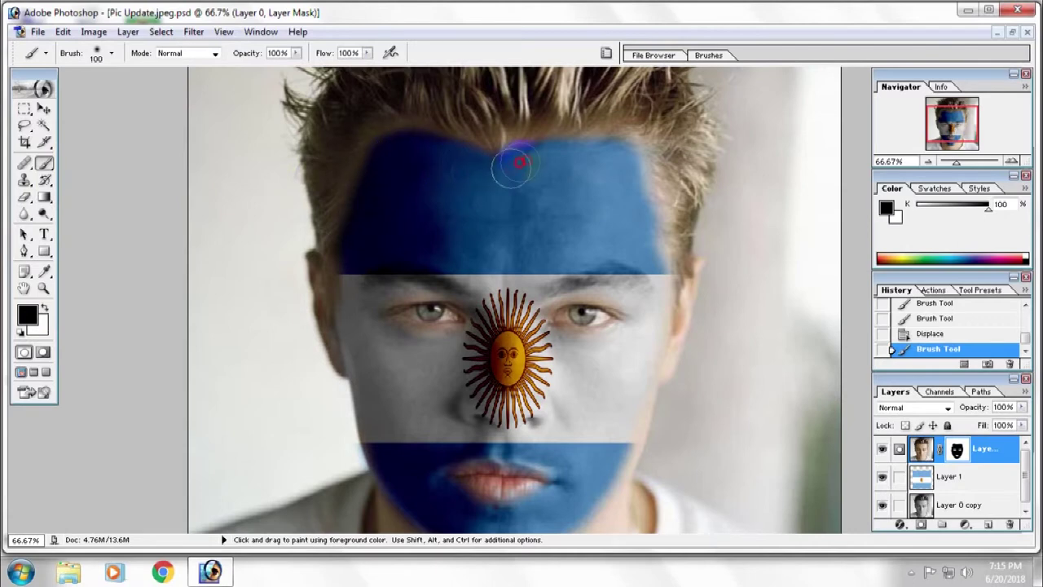
drag(650, 258, 627, 175)
click(582, 366)
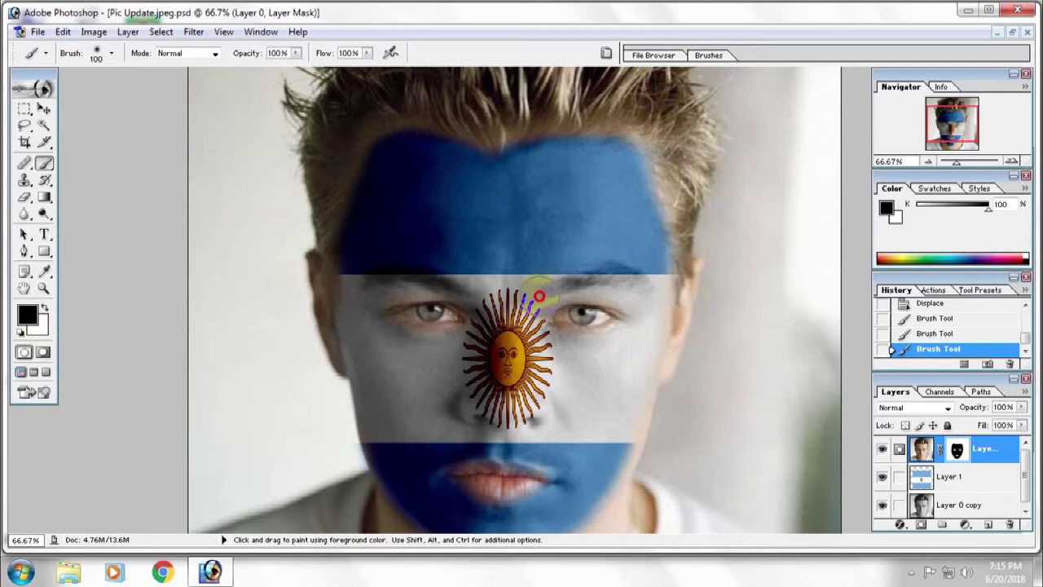
drag(534, 326, 449, 351)
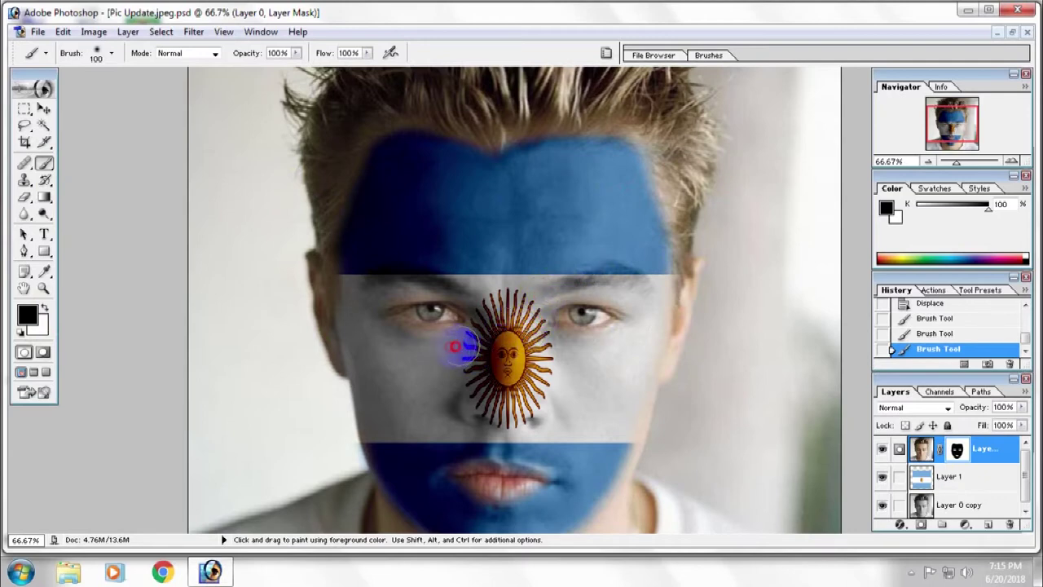
Tidy the mask edges around the left eye, right cheek, chin and left side, then zoom out.
mouse_move(371, 336)
mouse_down()
mouse_move(389, 274)
mouse_move(426, 282)
mouse_move(433, 273)
mouse_move(366, 315)
mouse_up()
click(429, 434)
mouse_move(629, 413)
mouse_down()
mouse_move(643, 380)
mouse_move(618, 446)
mouse_move(614, 434)
mouse_up()
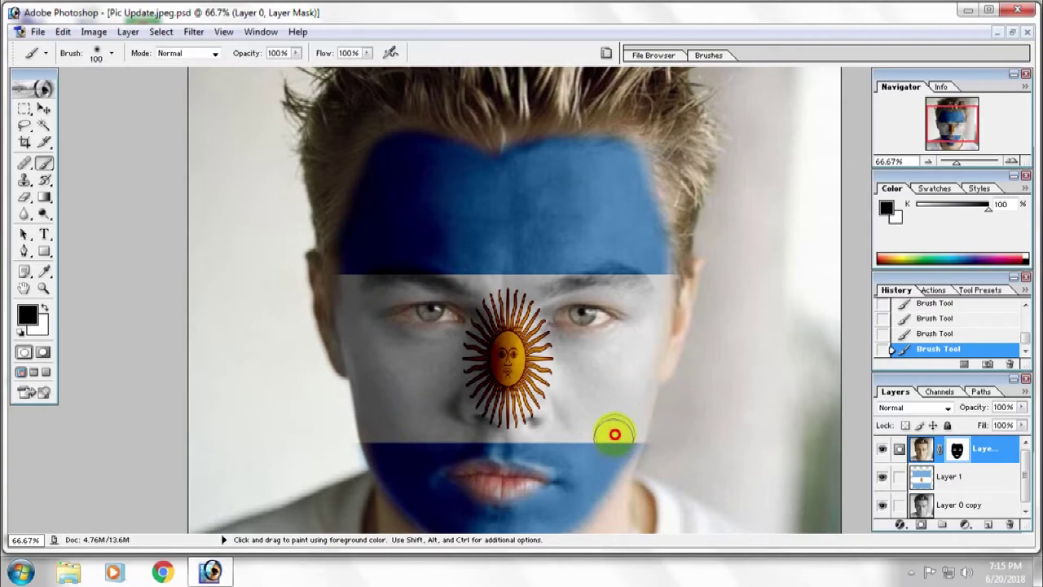
scroll(615, 434, down, 3)
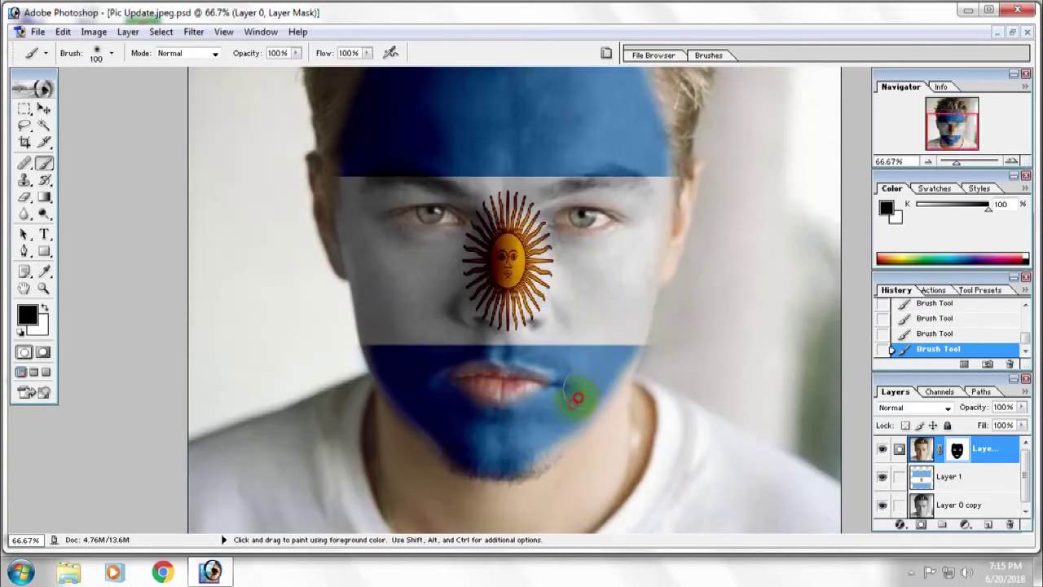
click(553, 429)
mouse_move(552, 430)
mouse_down()
mouse_move(484, 448)
mouse_move(466, 437)
mouse_move(535, 440)
mouse_up()
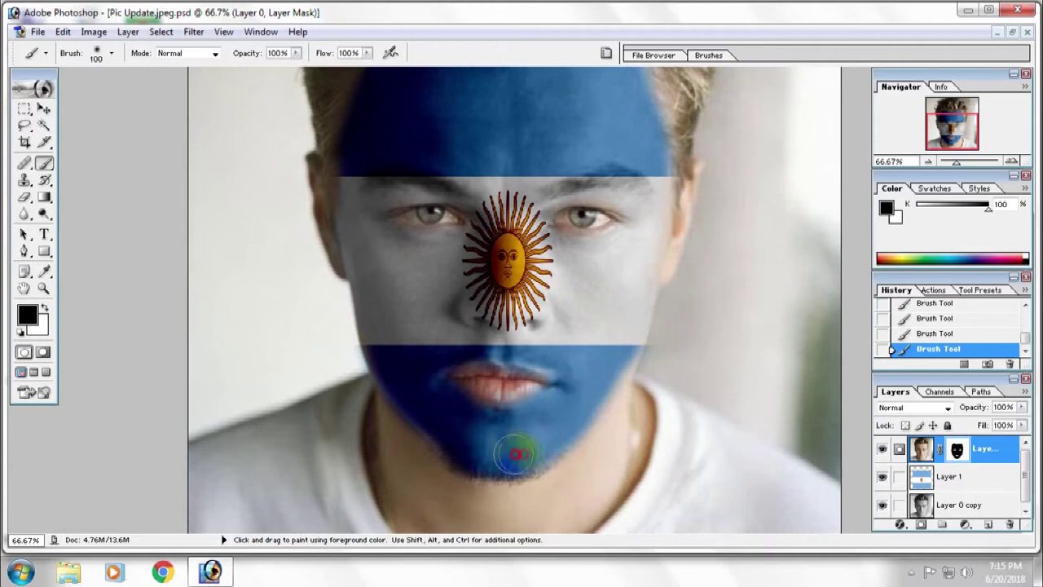
mouse_move(495, 451)
mouse_down()
mouse_move(382, 347)
mouse_move(380, 314)
mouse_up()
mouse_move(370, 256)
mouse_down()
mouse_move(345, 177)
mouse_move(350, 236)
mouse_up()
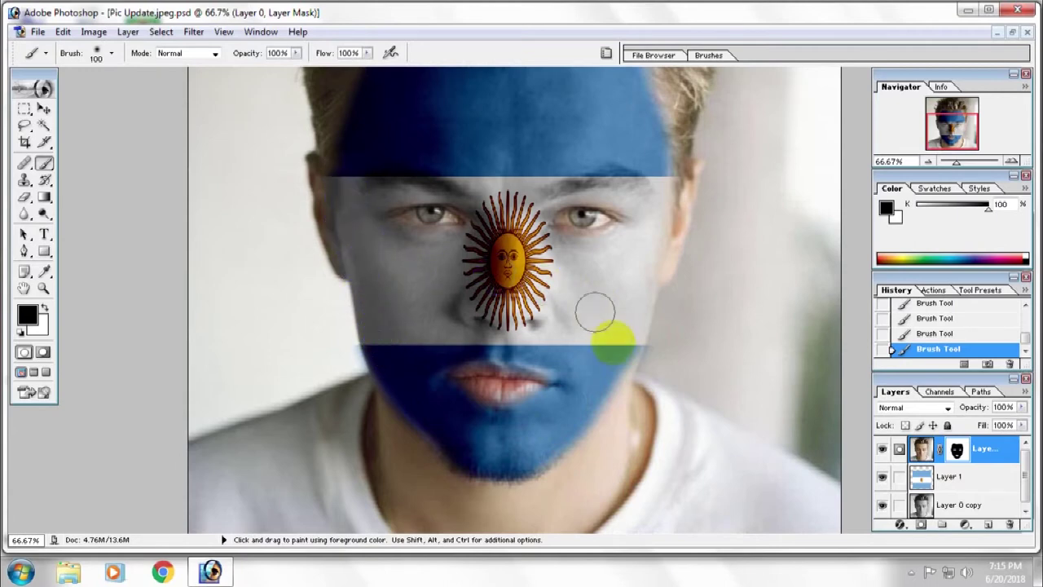
key(ctrl+minus)
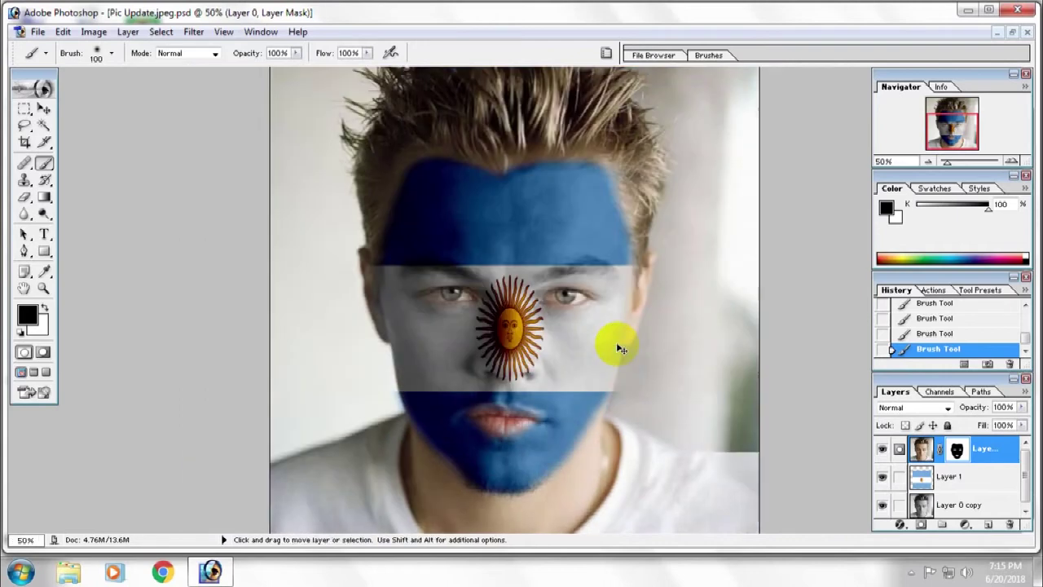
key(ctrl+minus)
ctrl+click(457, 132)
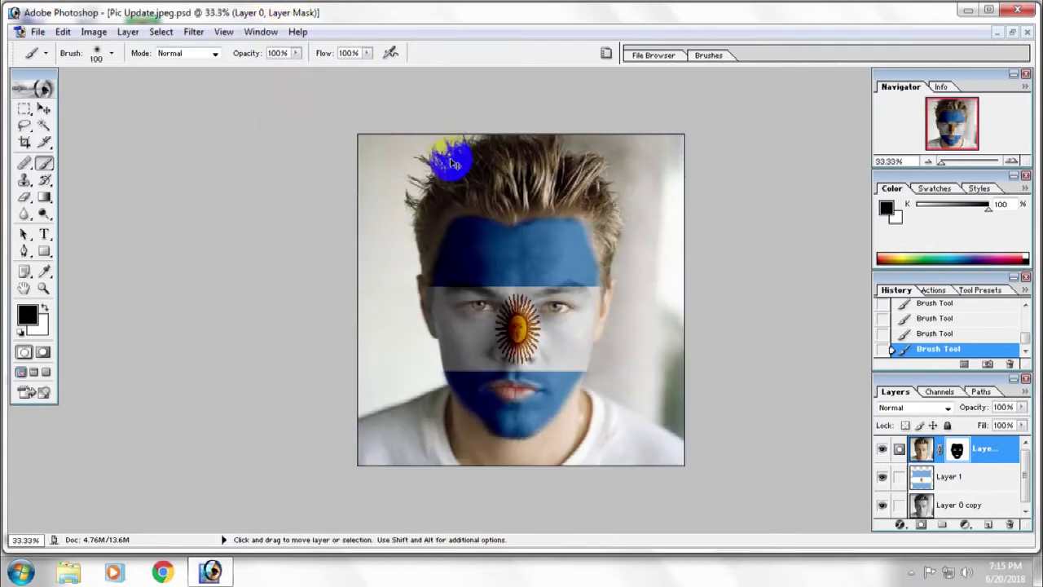
Save As JPEG named Pic Update.jpg, at maximum quality in JPEG Options.
click(38, 31)
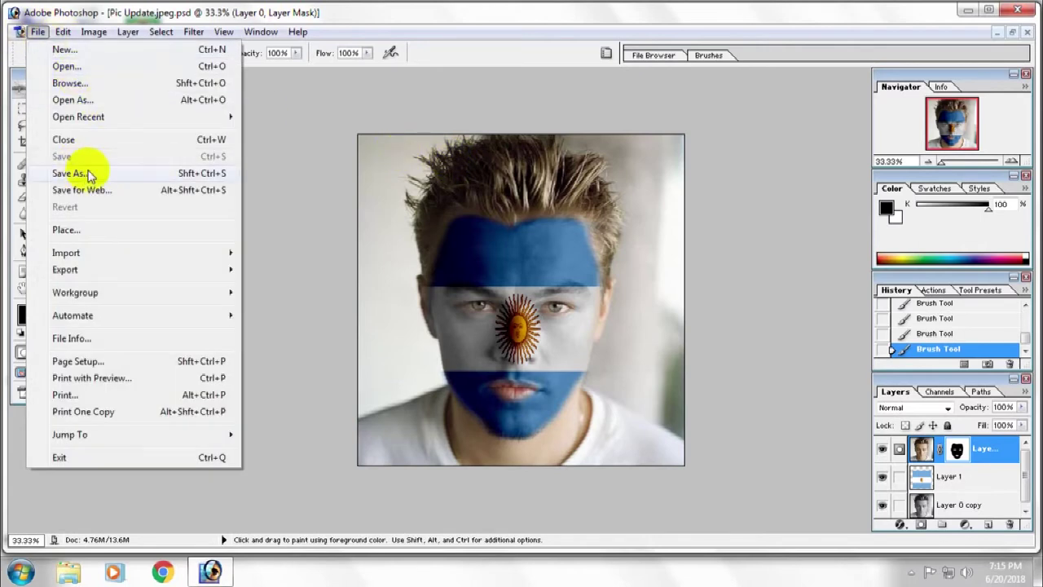
click(90, 174)
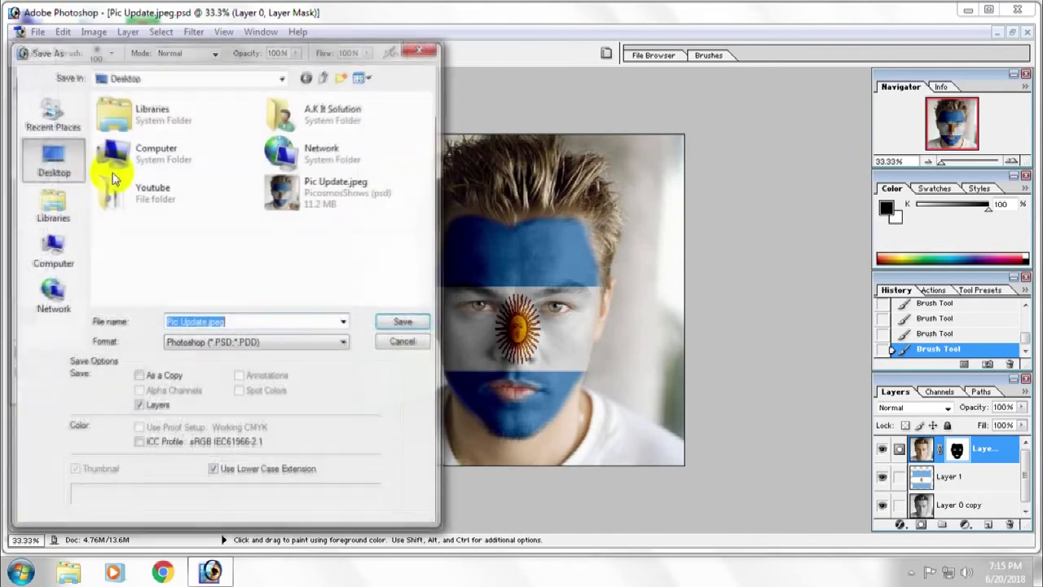
click(245, 344)
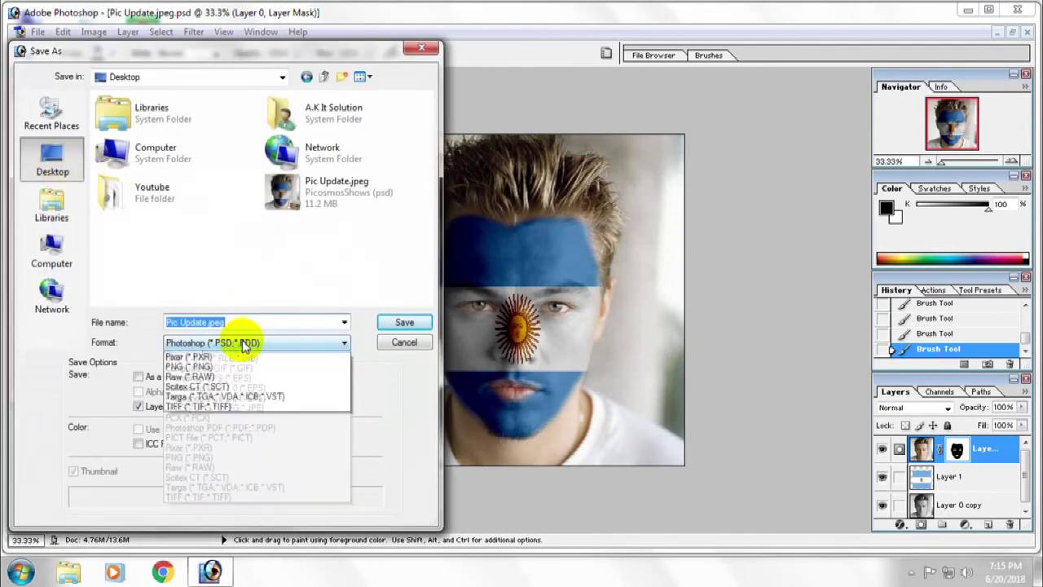
click(214, 417)
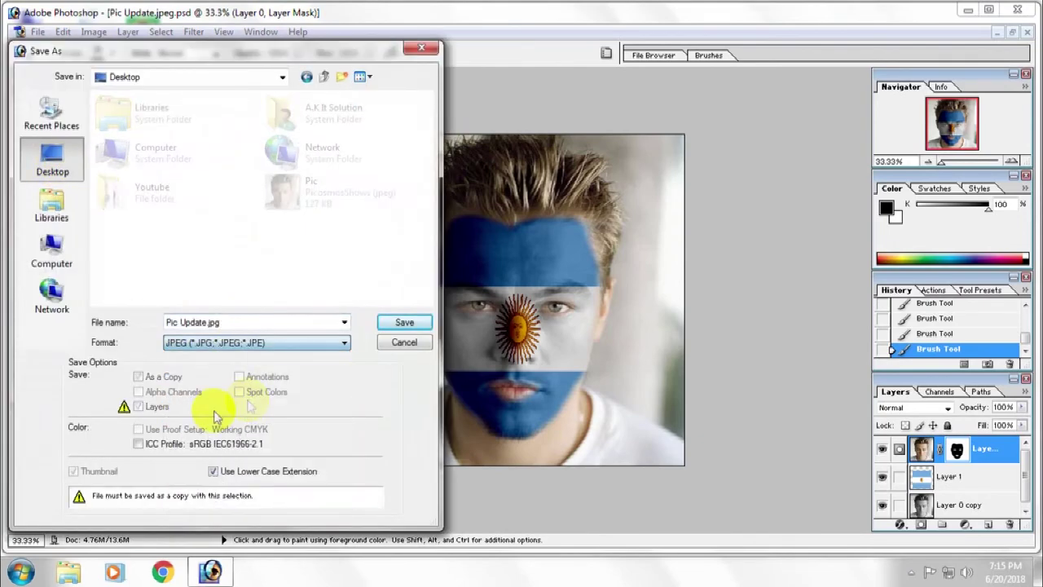
click(403, 323)
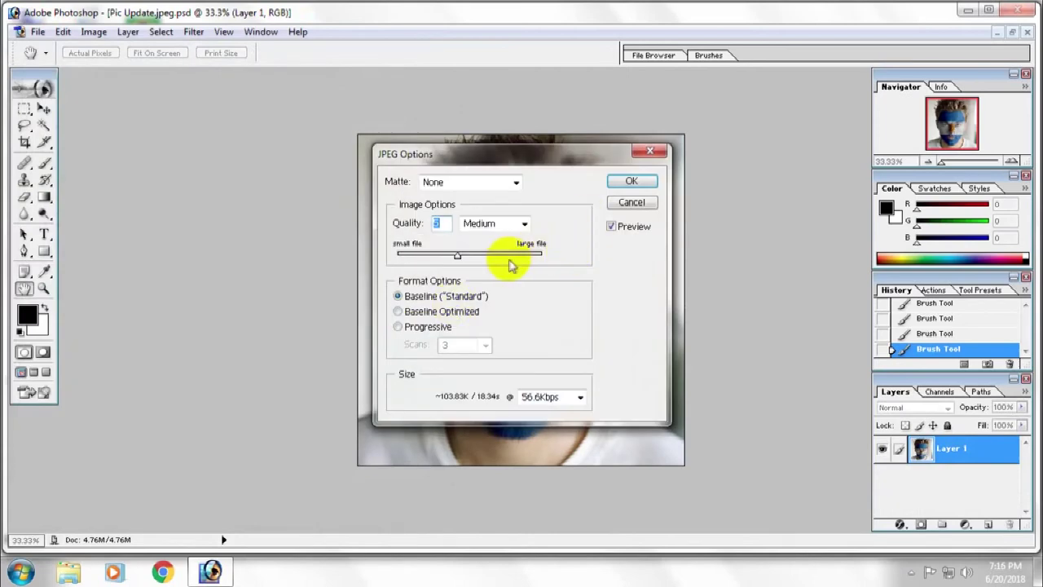
click(540, 254)
click(631, 180)
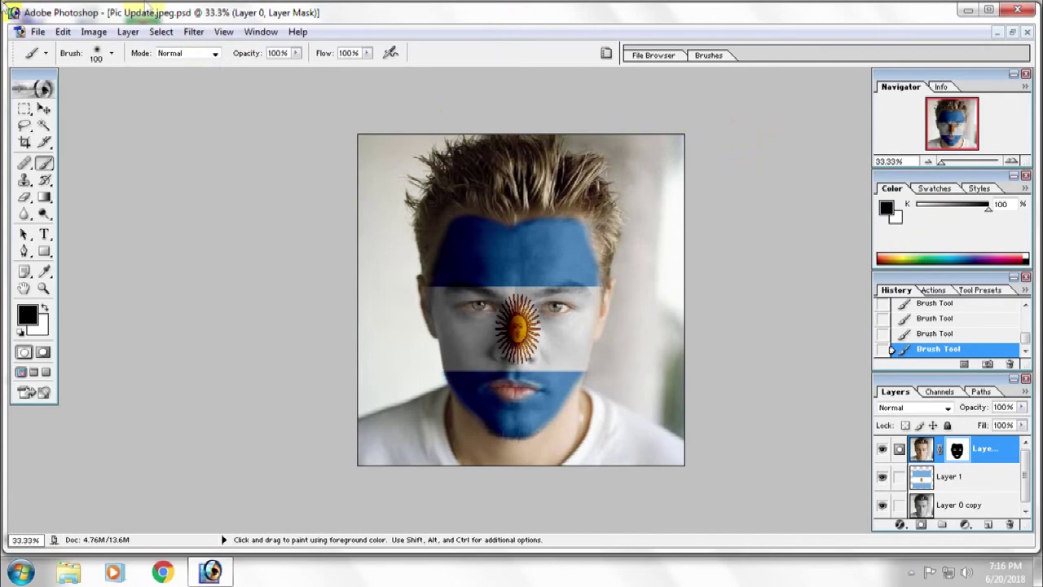
Drag the flag's Layer 1 onto the Delete Layer trash icon.
drag(942, 479, 1012, 524)
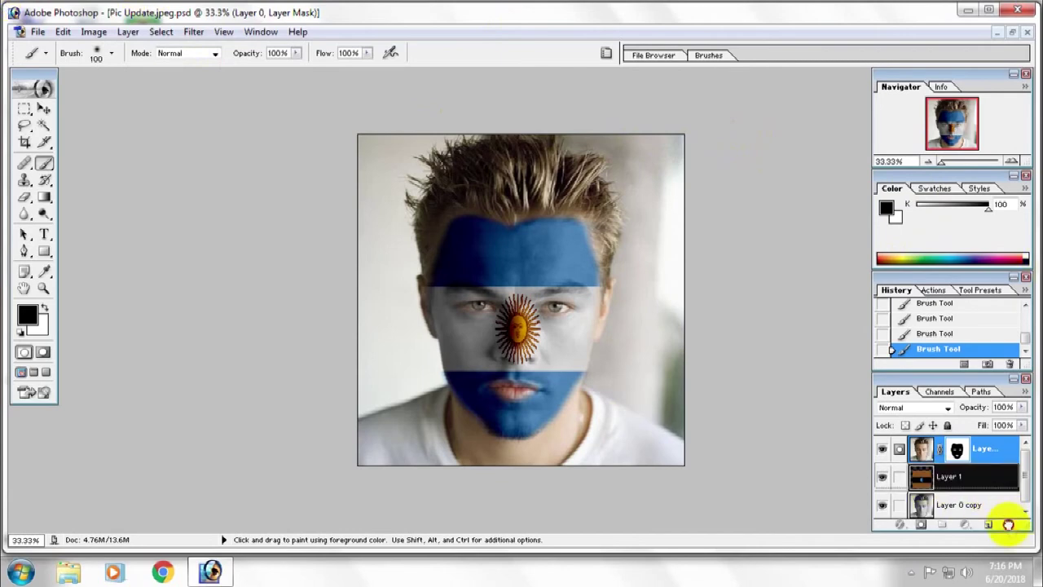